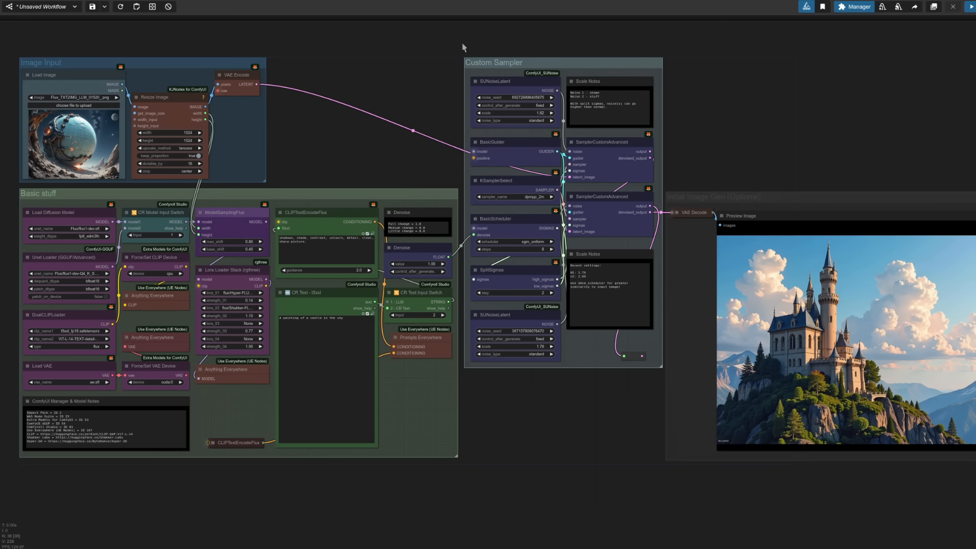
- Examine the Image Input nodes and the scheduler, sigma and noise nodes of the Custom Sampler group
{"action": "left_click_drag", "start_coordinate": [407, 184], "coordinate": [618, 228]}
{"action": "scroll", "coordinate": [413, 180], "scroll_direction": "up", "scroll_amount": 6}
{"action": "scroll", "coordinate": [367, 148], "scroll_direction": "up", "scroll_amount": 2}
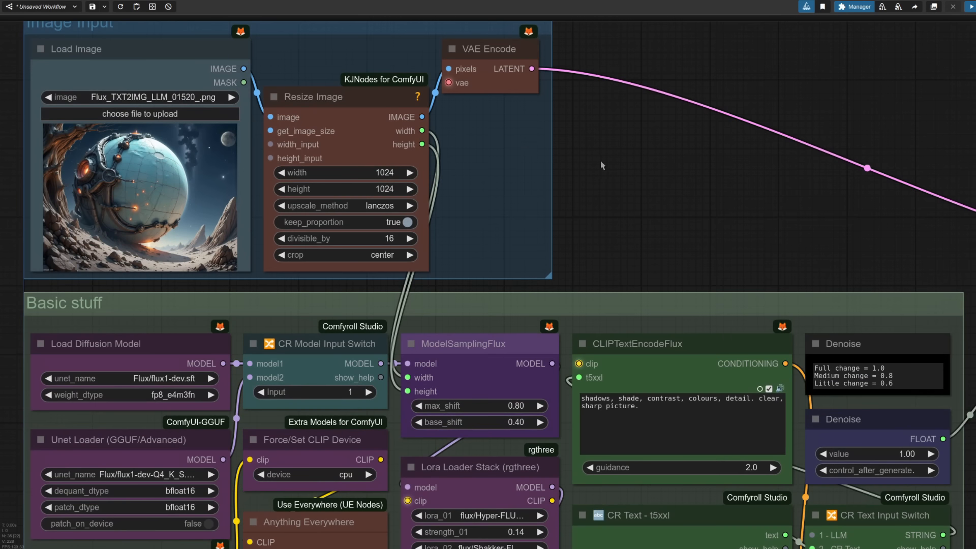
{"action": "left_click_drag", "start_coordinate": [603, 166], "coordinate": [630, 202]}
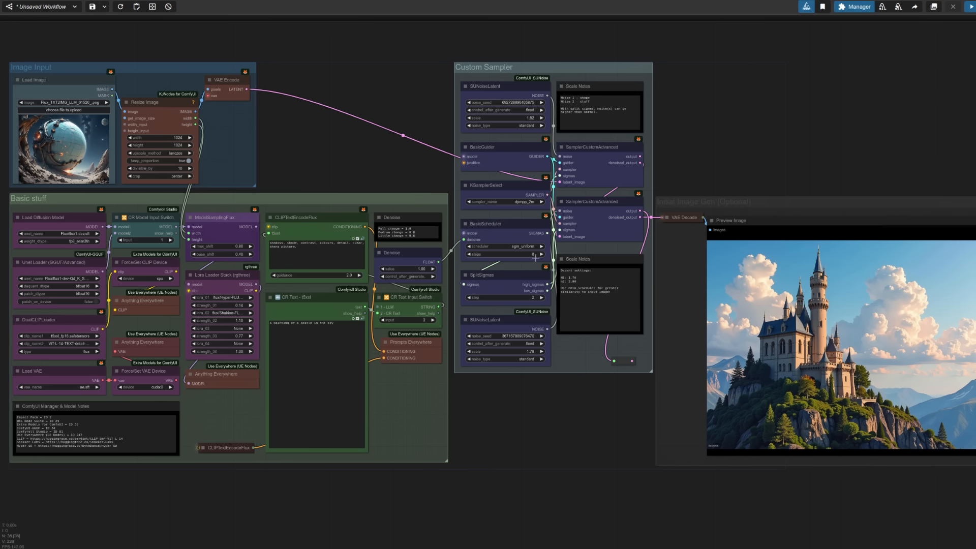
{"action": "scroll", "coordinate": [431, 295], "scroll_direction": "up", "scroll_amount": 7}
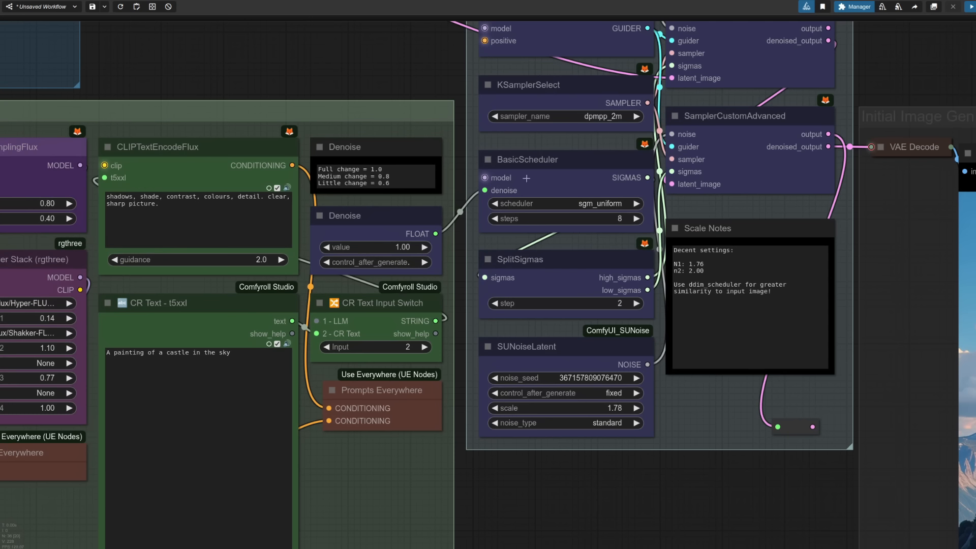
{"action": "scroll", "coordinate": [594, 478], "scroll_direction": "down", "scroll_amount": 4}
{"action": "scroll", "coordinate": [593, 474], "scroll_direction": "down", "scroll_amount": 3}
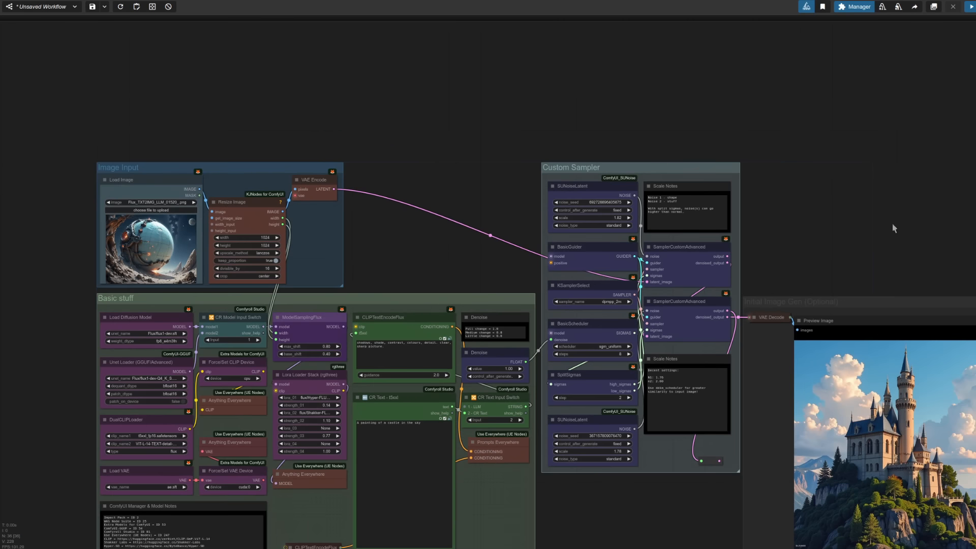
{"action": "left_click_drag", "start_coordinate": [894, 227], "coordinate": [810, 139]}
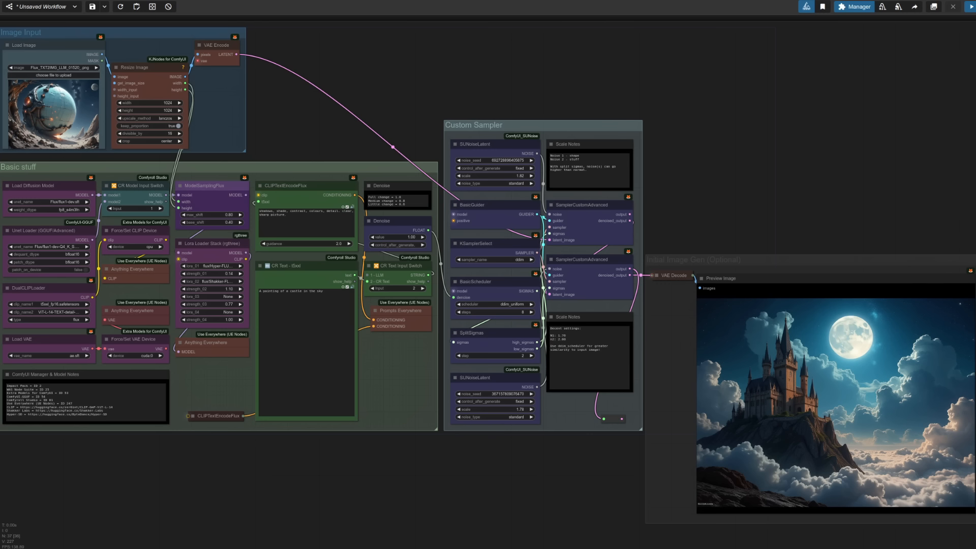
- Review the sampler and scheduler choices in the Custom Sampler group, selecting ddim in KSamplerSelect and simple in BasicScheduler
{"action": "scroll", "coordinate": [527, 314], "scroll_direction": "up", "scroll_amount": 6}
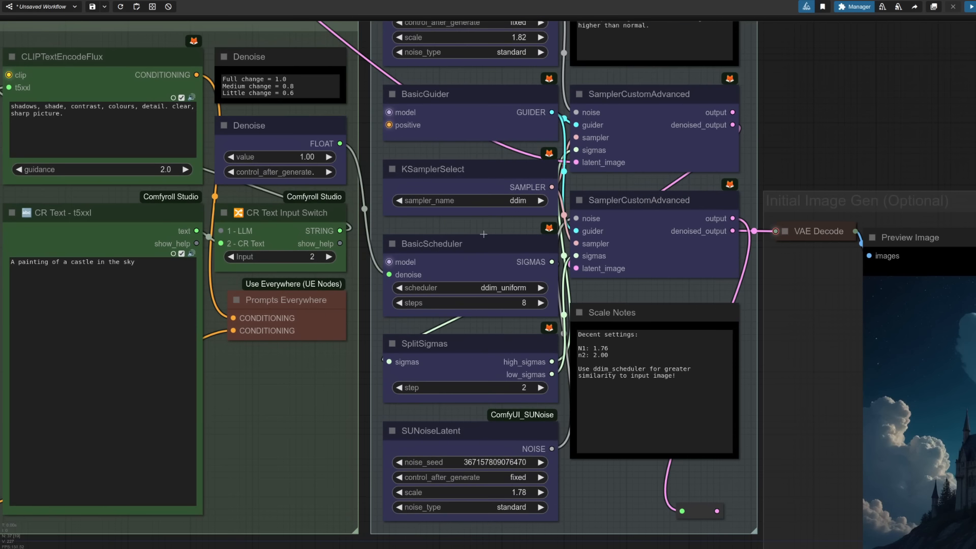
{"action": "left_click", "coordinate": [501, 201]}
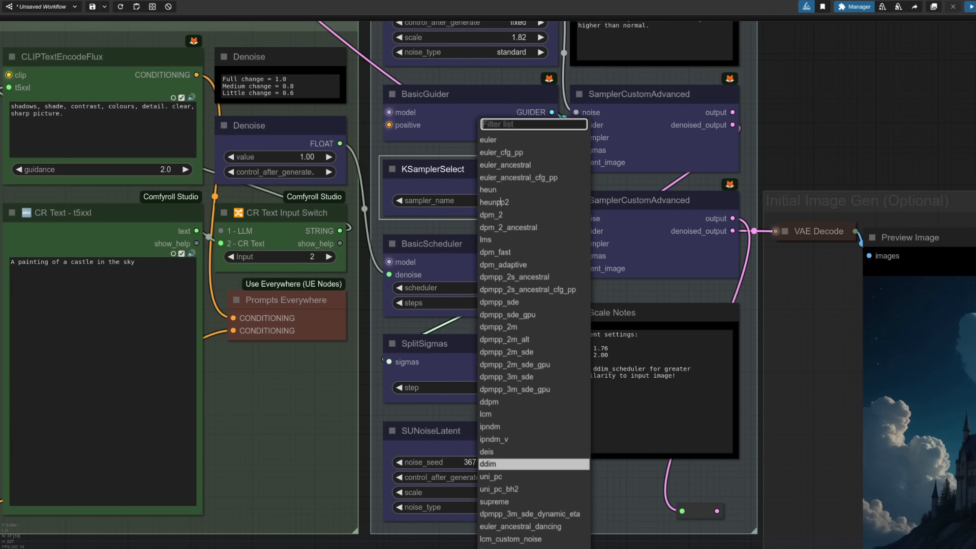
{"action": "left_click", "coordinate": [530, 465]}
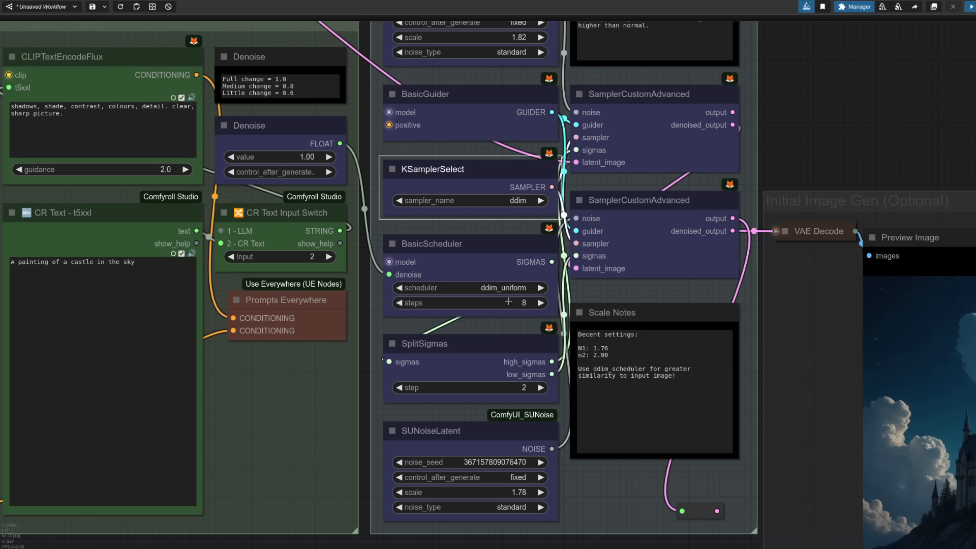
{"action": "scroll", "coordinate": [507, 301], "scroll_direction": "down", "scroll_amount": 7}
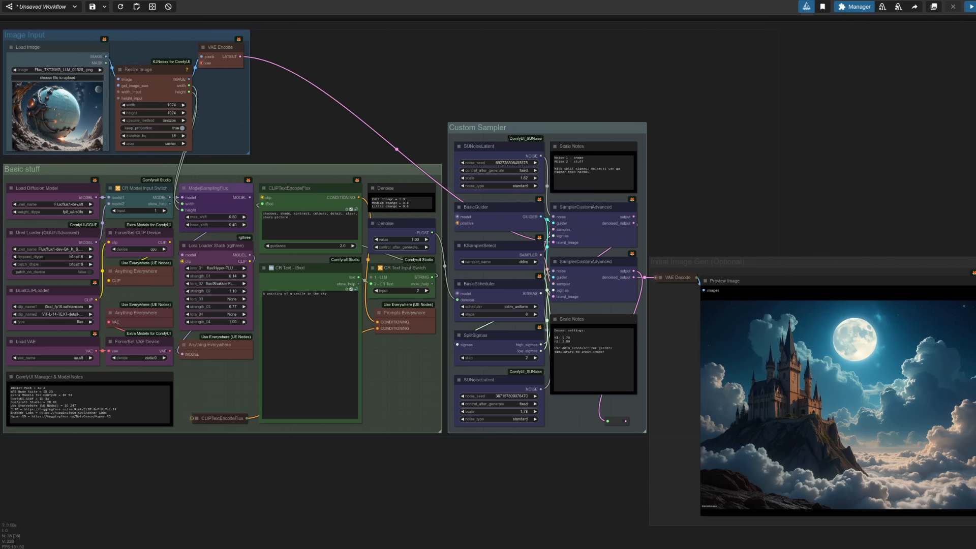
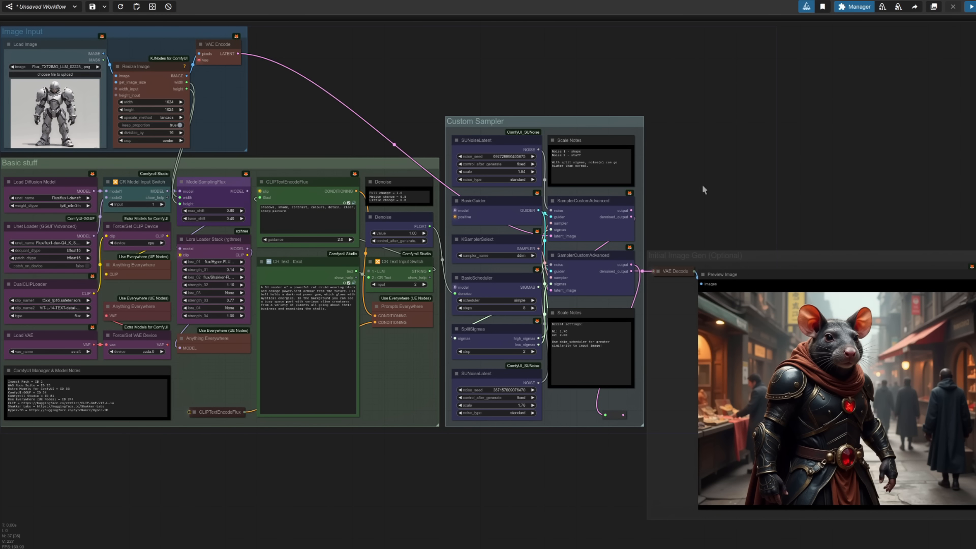
{"action": "left_click", "coordinate": [483, 301]}
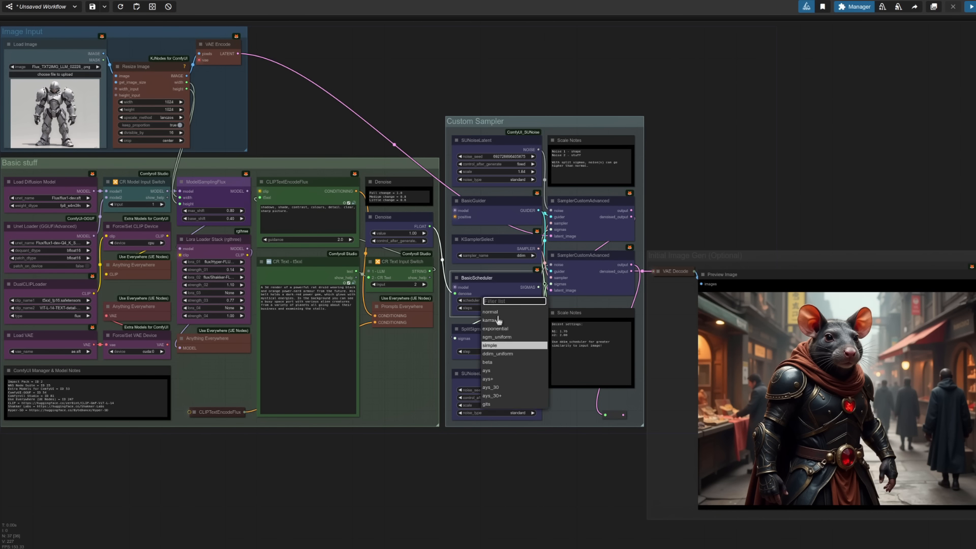
{"action": "left_click", "coordinate": [490, 346]}
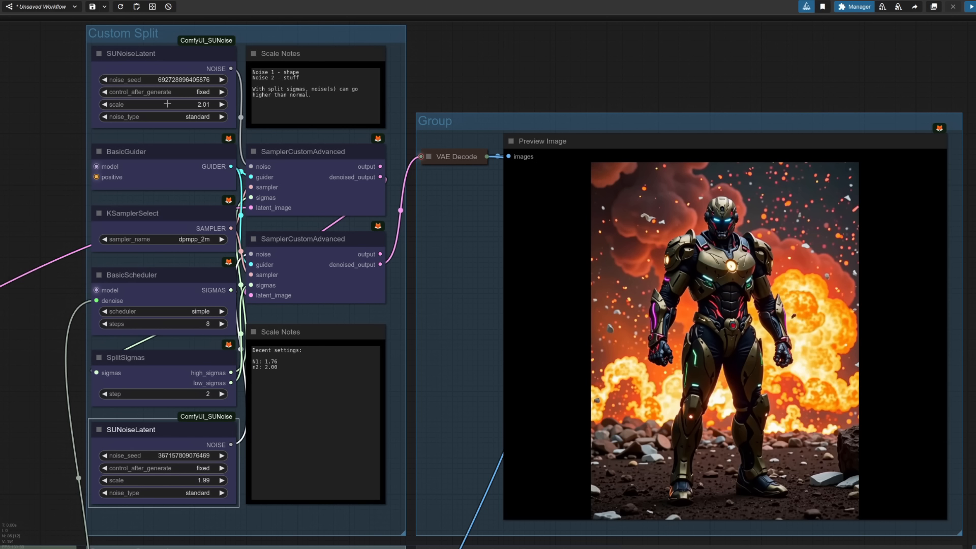
- Set the scale of the first SUNoiseLatent node in the Custom Split group to 1.52
{"action": "left_click", "coordinate": [168, 104]}
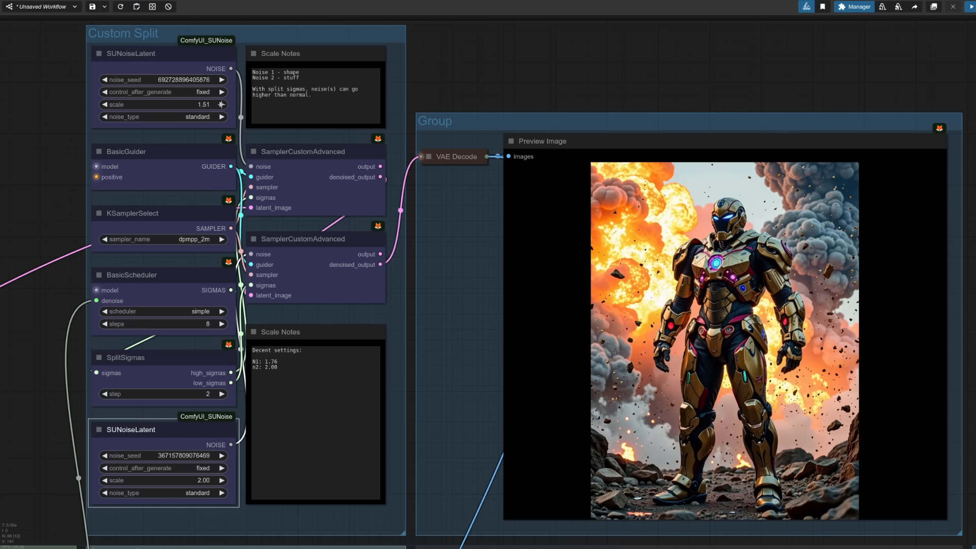
{"action": "left_click", "coordinate": [221, 104]}
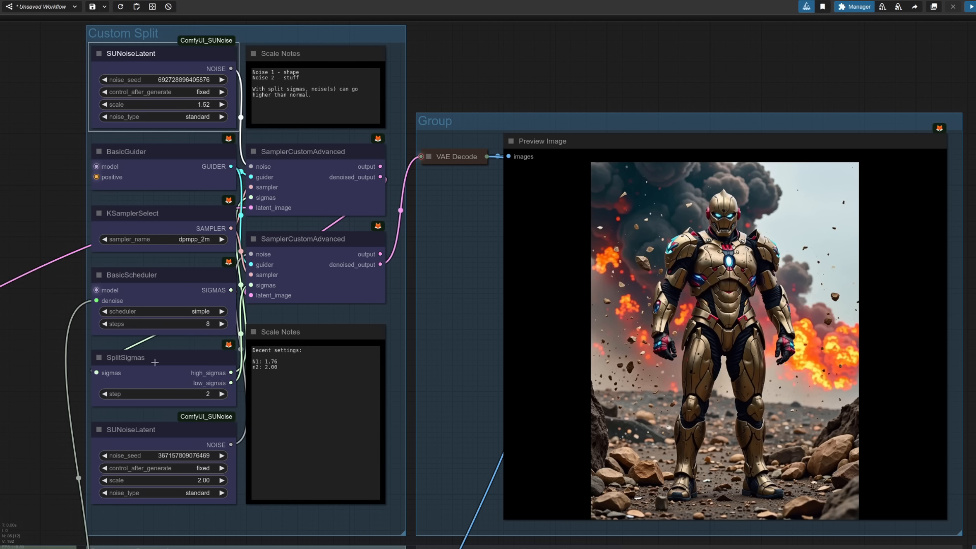
- Set the SplitSigmas step to 4 in the Custom Split group and queue the workflow to generate an image
{"action": "double_click", "coordinate": [221, 393]}
{"action": "left_click", "coordinate": [421, 315]}
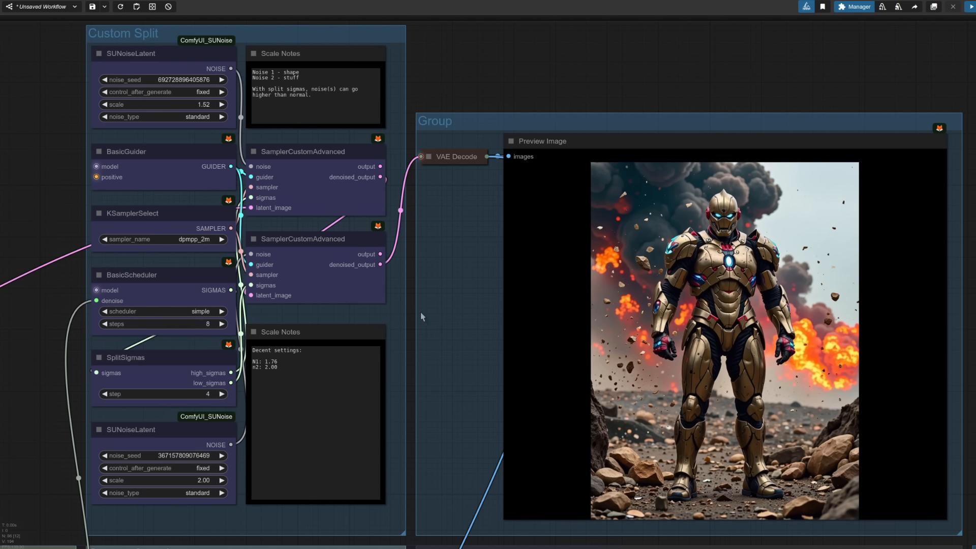
{"action": "key", "text": "ctrl+Return"}
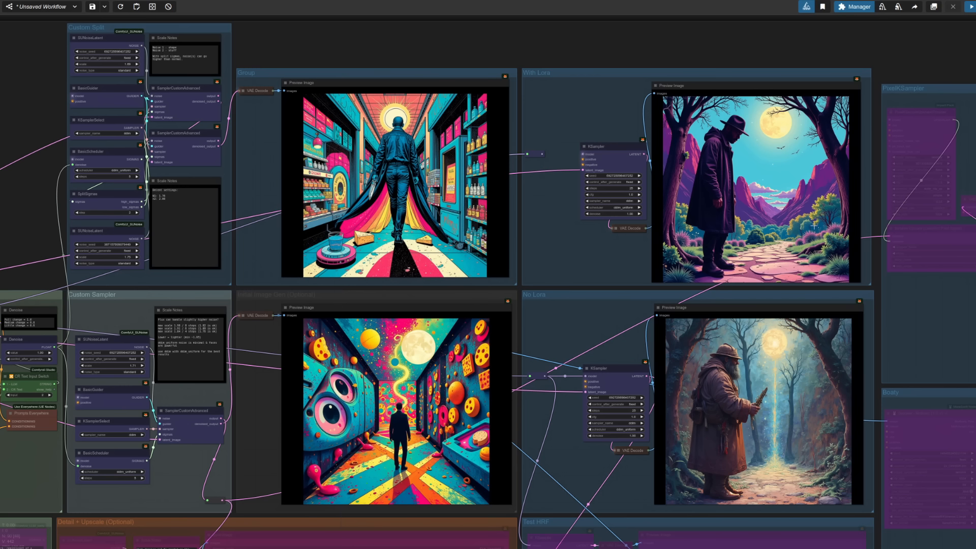
- Examine the input image, the resize and model loader nodes and the group bypasser of the larger workflow
{"action": "left_click_drag", "start_coordinate": [354, 48], "coordinate": [785, 38]}
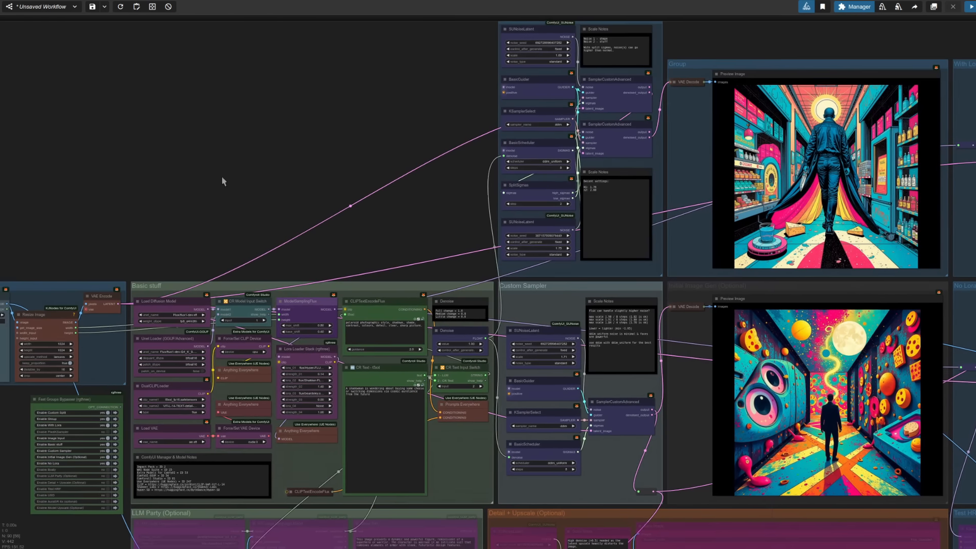
{"action": "left_click_drag", "start_coordinate": [221, 178], "coordinate": [734, 97]}
{"action": "scroll", "coordinate": [491, 374], "scroll_direction": "up", "scroll_amount": 7}
{"action": "left_click_drag", "start_coordinate": [484, 356], "coordinate": [312, 471]}
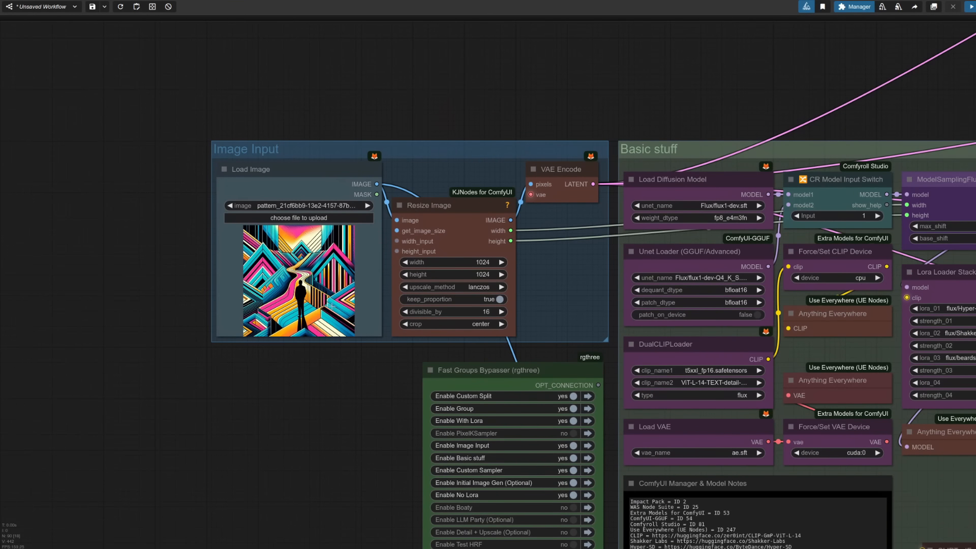
{"action": "left_click_drag", "start_coordinate": [627, 90], "coordinate": [66, 151]}
{"action": "left_click_drag", "start_coordinate": [926, 149], "coordinate": [745, 249]}
{"action": "left_click_drag", "start_coordinate": [810, 27], "coordinate": [582, 18]}
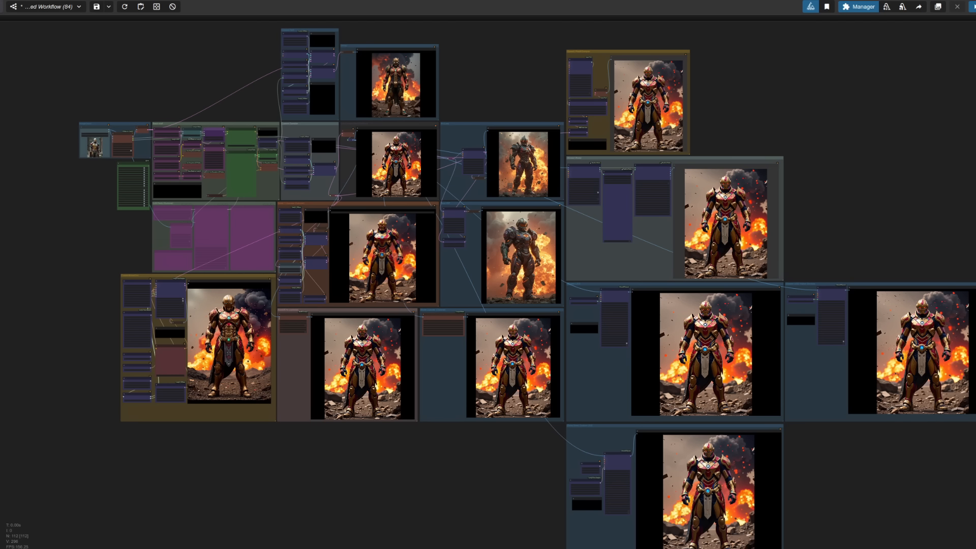
- Examine the denoise, prompt and Custom Sampler nodes, and compare their preview with the No Lora KSampler settings and preview
{"action": "scroll", "coordinate": [755, 386], "scroll_direction": "up", "scroll_amount": 12}
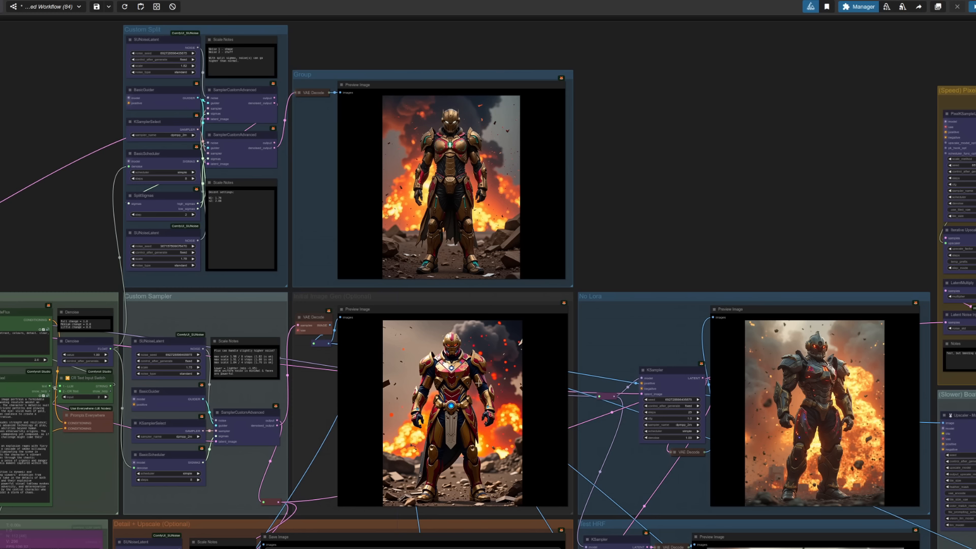
{"action": "left_click_drag", "start_coordinate": [630, 161], "coordinate": [891, 102]}
{"action": "scroll", "coordinate": [216, 356], "scroll_direction": "up", "scroll_amount": 4}
{"action": "scroll", "coordinate": [189, 341], "scroll_direction": "up", "scroll_amount": 5}
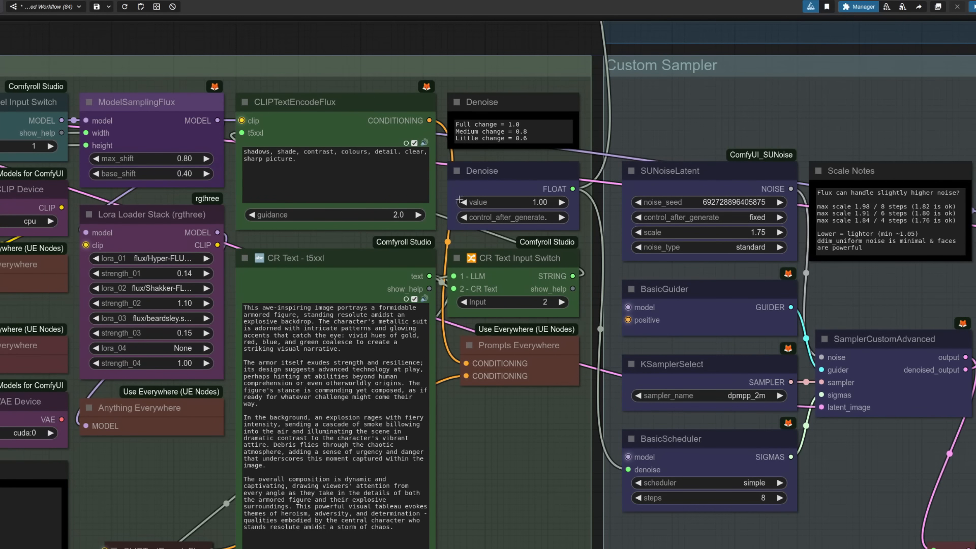
{"action": "scroll", "coordinate": [518, 49], "scroll_direction": "down", "scroll_amount": 8}
{"action": "left_click_drag", "start_coordinate": [524, 40], "coordinate": [155, 322]}
{"action": "left_click_drag", "start_coordinate": [706, 261], "coordinate": [614, 218]}
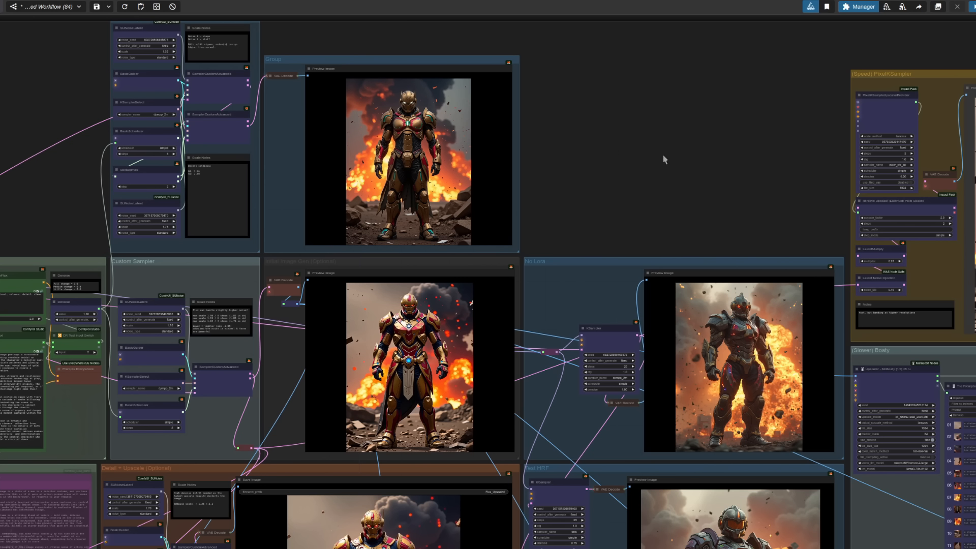
{"action": "scroll", "coordinate": [663, 160], "scroll_direction": "up", "scroll_amount": 1}
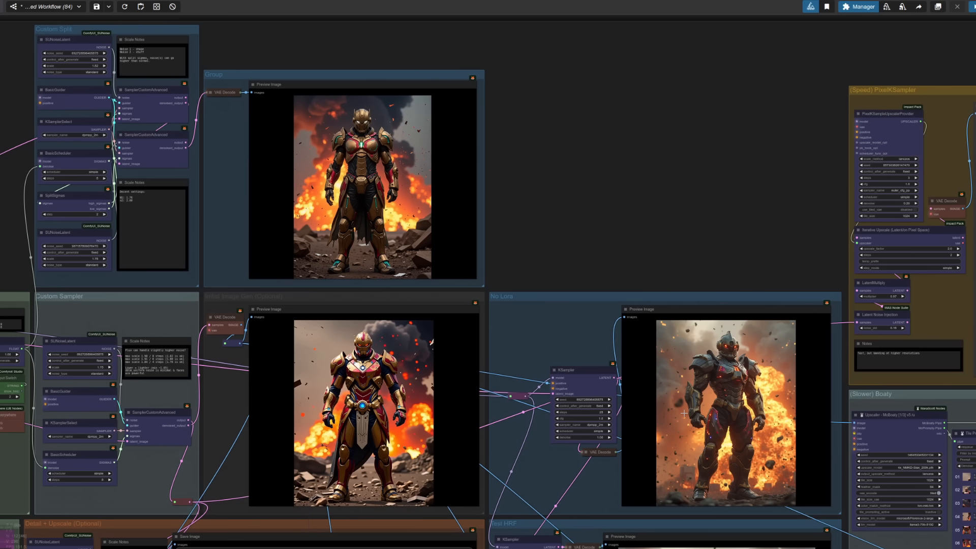
{"action": "scroll", "coordinate": [683, 413], "scroll_direction": "up", "scroll_amount": 5}
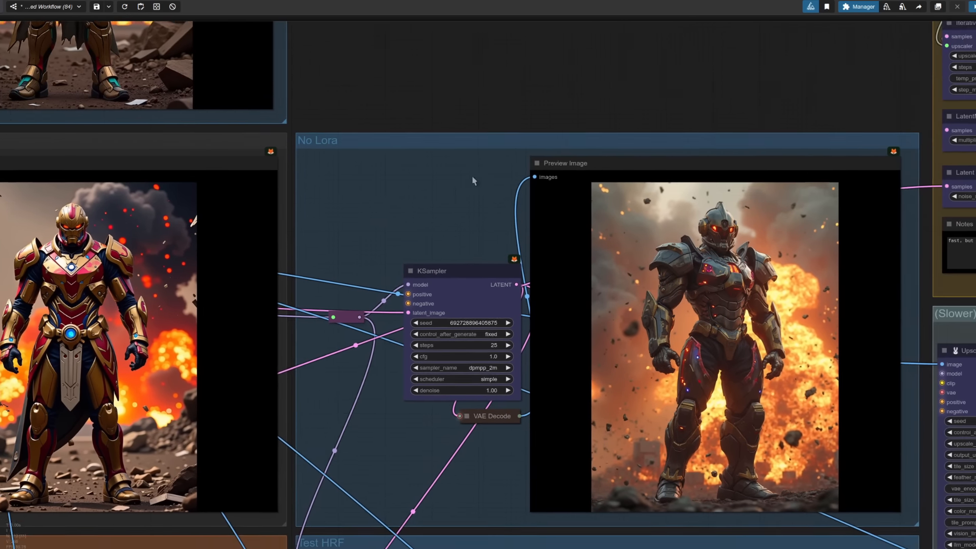
{"action": "left_click_drag", "start_coordinate": [472, 177], "coordinate": [450, 131]}
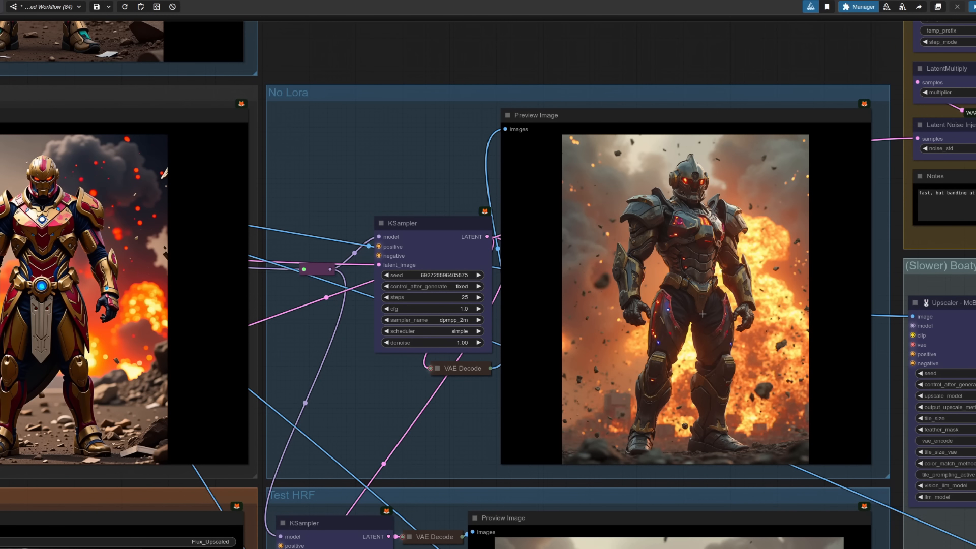
{"action": "scroll", "coordinate": [437, 381], "scroll_direction": "up", "scroll_amount": 3}
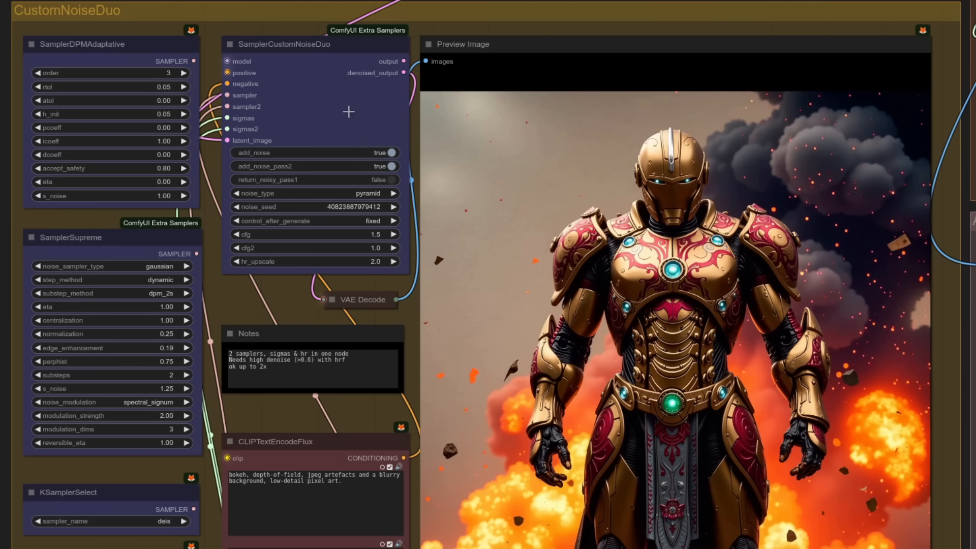
- Review the noise types offered by the SamplerCustomNoiseDuo node and choose pyramid
{"action": "left_click", "coordinate": [320, 194]}
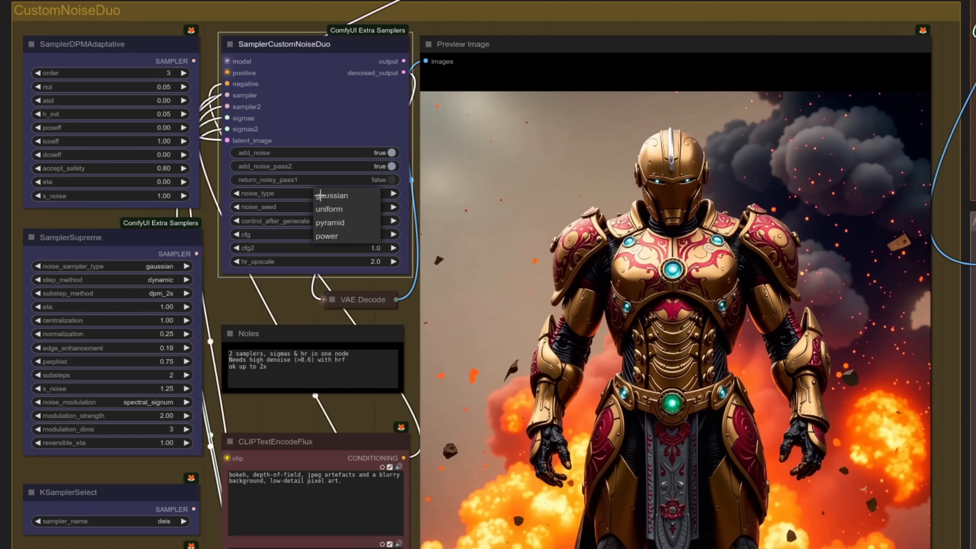
{"action": "left_click", "coordinate": [330, 222]}
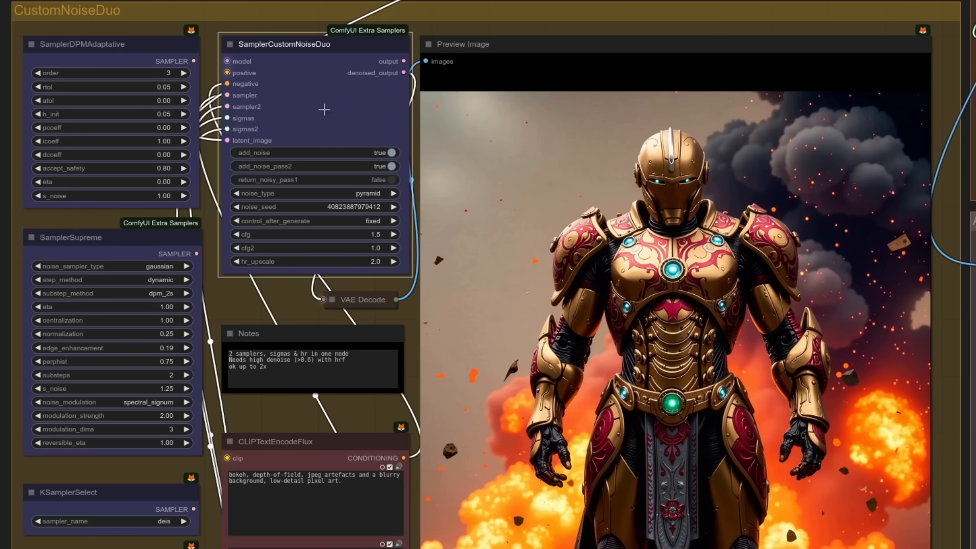
{"action": "left_click", "coordinate": [314, 195]}
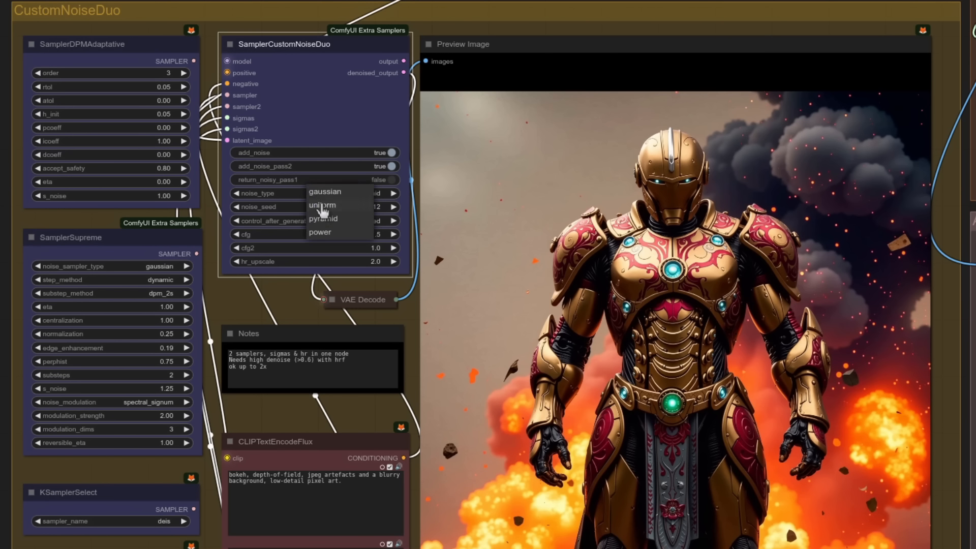
{"action": "left_click", "coordinate": [317, 205]}
{"action": "left_click", "coordinate": [320, 197]}
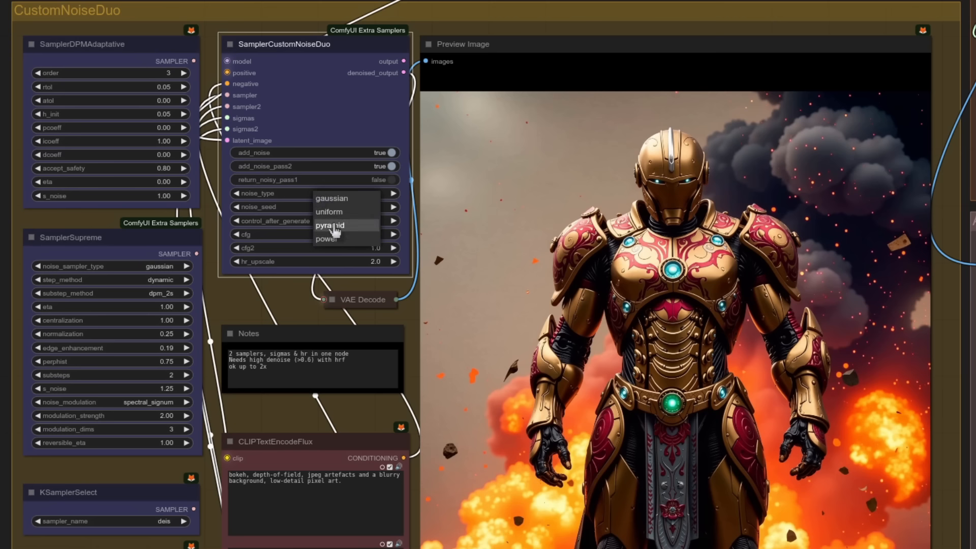
{"action": "left_click", "coordinate": [333, 224]}
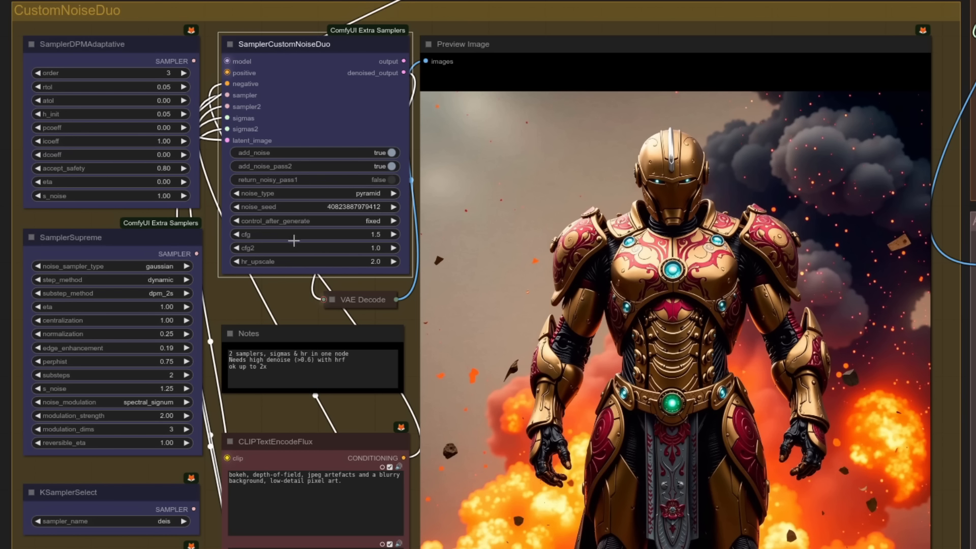
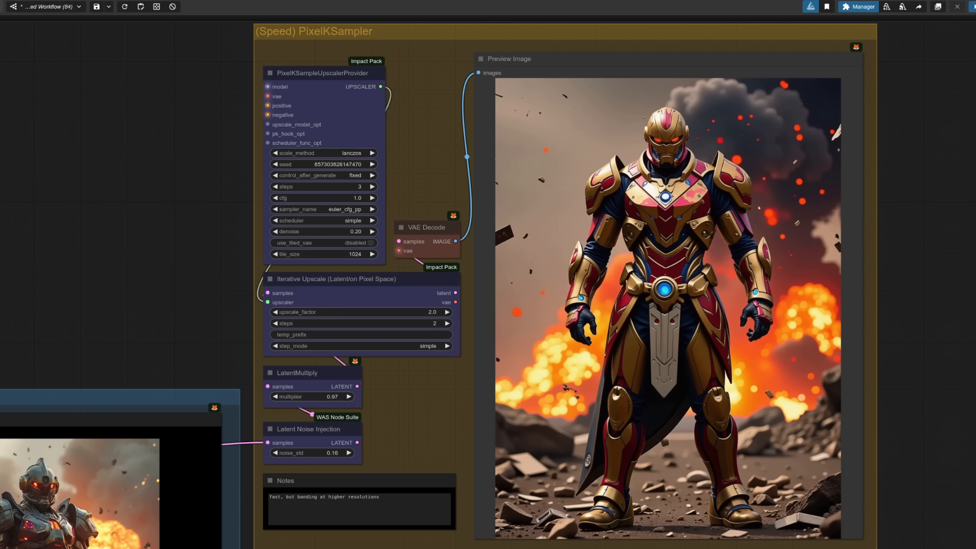
- Examine the Detail + Upscale (Optional) group's sampler and latent upscale nodes and its output image
{"action": "scroll", "coordinate": [624, 54], "scroll_direction": "down", "scroll_amount": 15}
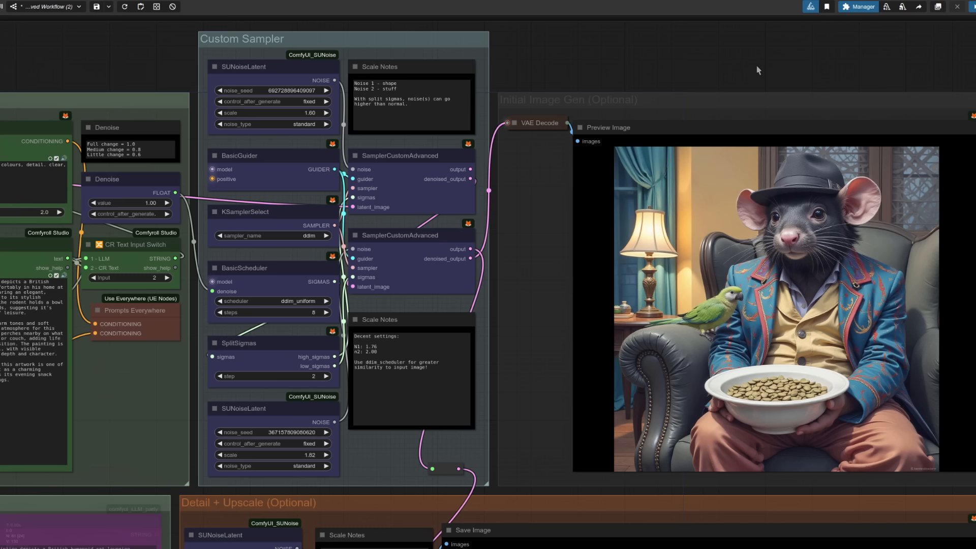
{"action": "scroll", "coordinate": [765, 79], "scroll_direction": "down", "scroll_amount": 3}
{"action": "left_click_drag", "start_coordinate": [973, 248], "coordinate": [953, 40]}
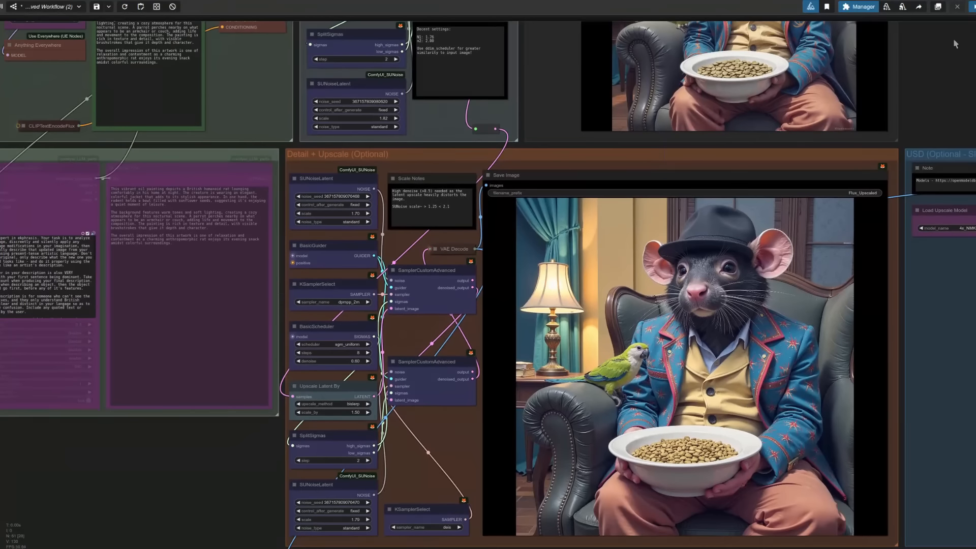
{"action": "left_click_drag", "start_coordinate": [449, 465], "coordinate": [407, 397]}
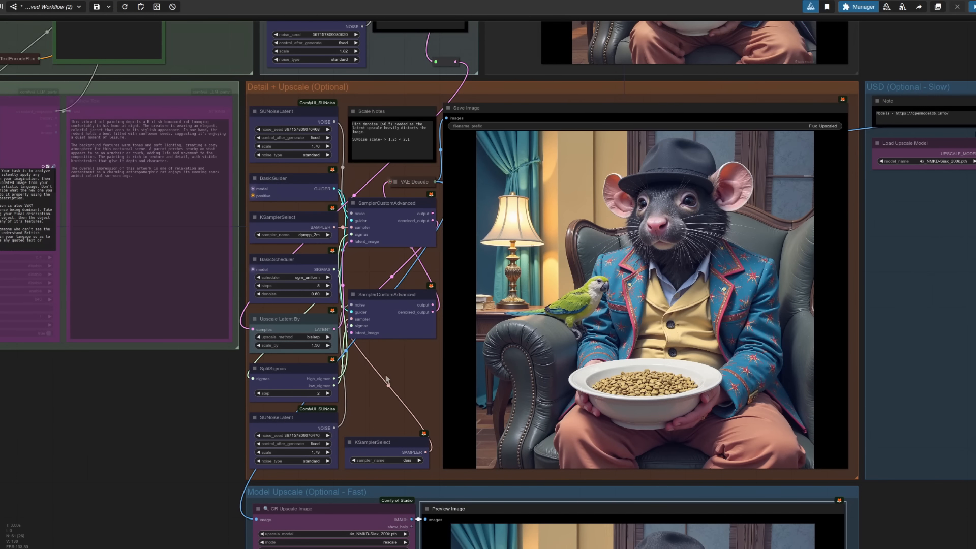
- Examine the Model Upscale group and the USD group's Ultimate SD Upscale settings and output image
{"action": "left_click_drag", "start_coordinate": [972, 507], "coordinate": [642, 331]}
{"action": "scroll", "coordinate": [721, 446], "scroll_direction": "up", "scroll_amount": 2}
{"action": "scroll", "coordinate": [720, 446], "scroll_direction": "down", "scroll_amount": 3}
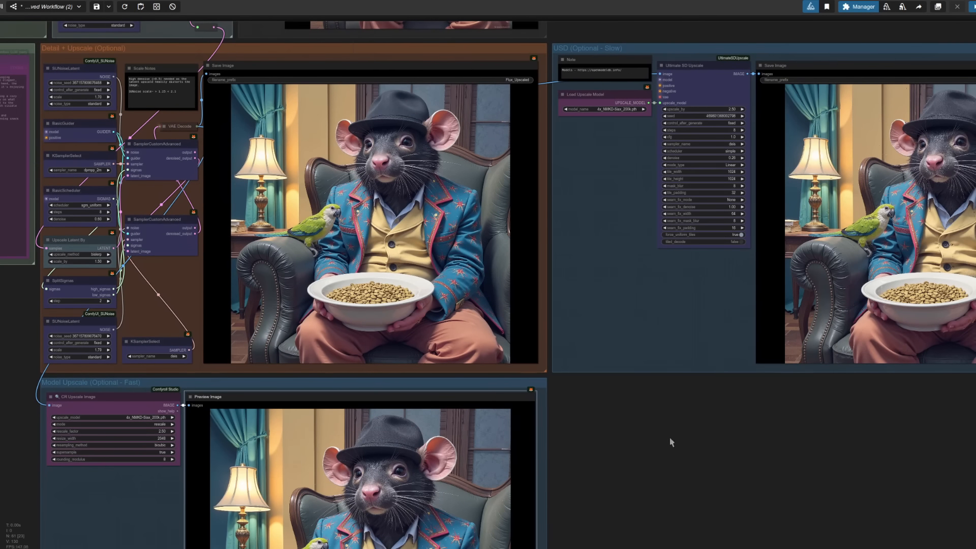
{"action": "left_click_drag", "start_coordinate": [671, 453], "coordinate": [762, 310]}
{"action": "left_click_drag", "start_coordinate": [830, 344], "coordinate": [747, 499]}
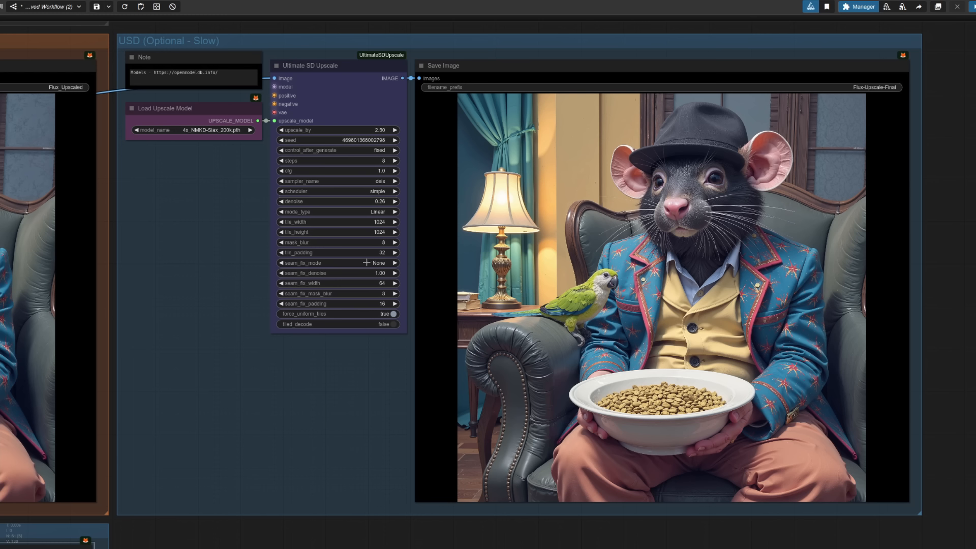
- Try a denoise of 0.28 in the Ultimate SD Upscale node and lower the value again
{"action": "left_click", "coordinate": [395, 202]}
{"action": "left_click", "coordinate": [395, 201]}
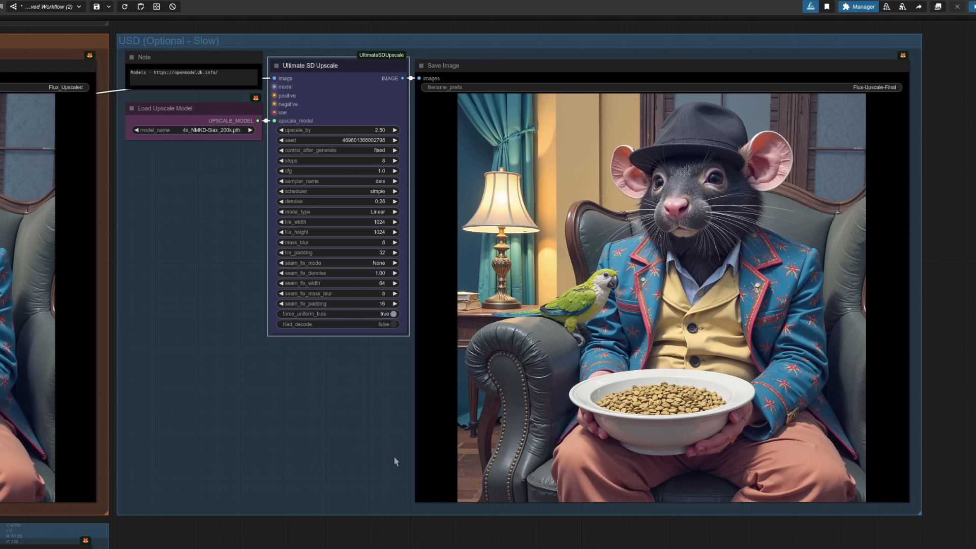
{"action": "left_click", "coordinate": [281, 202]}
{"action": "left_click", "coordinate": [281, 201]}
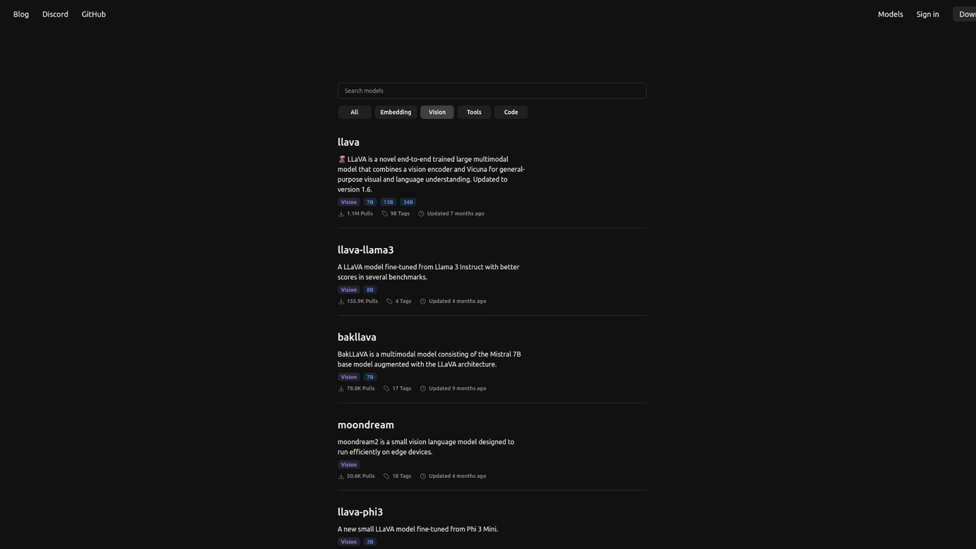
- Switch to the Ollama model library, browse its vision models and open the minicpm-v model
{"action": "scroll", "coordinate": [678, 389], "scroll_direction": "down", "scroll_amount": 15}
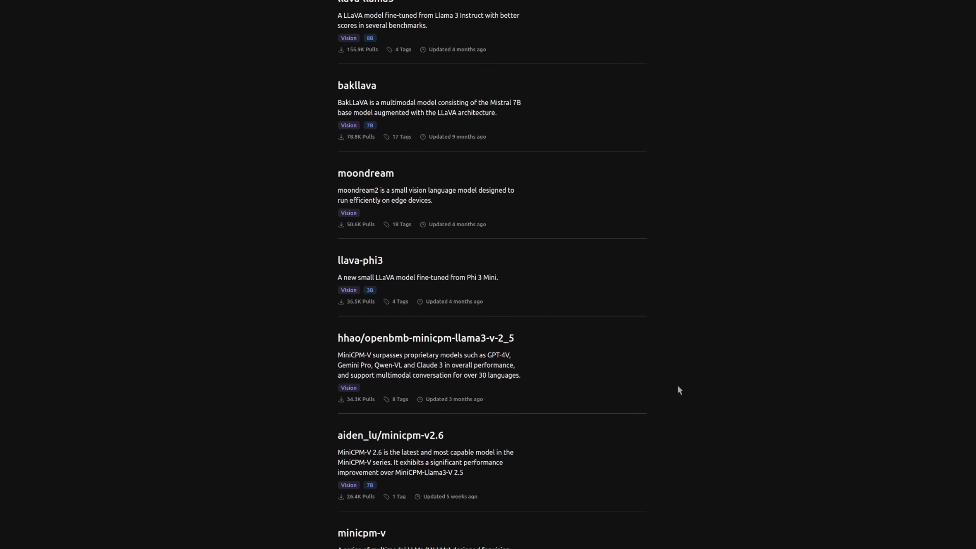
{"action": "scroll", "coordinate": [678, 387], "scroll_direction": "down", "scroll_amount": 15}
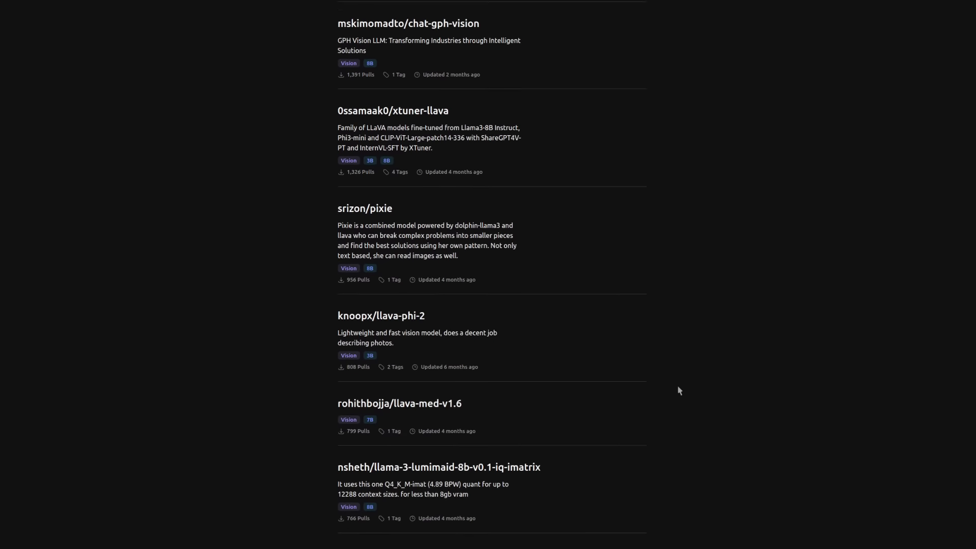
{"action": "scroll", "coordinate": [678, 390], "scroll_direction": "down", "scroll_amount": 6}
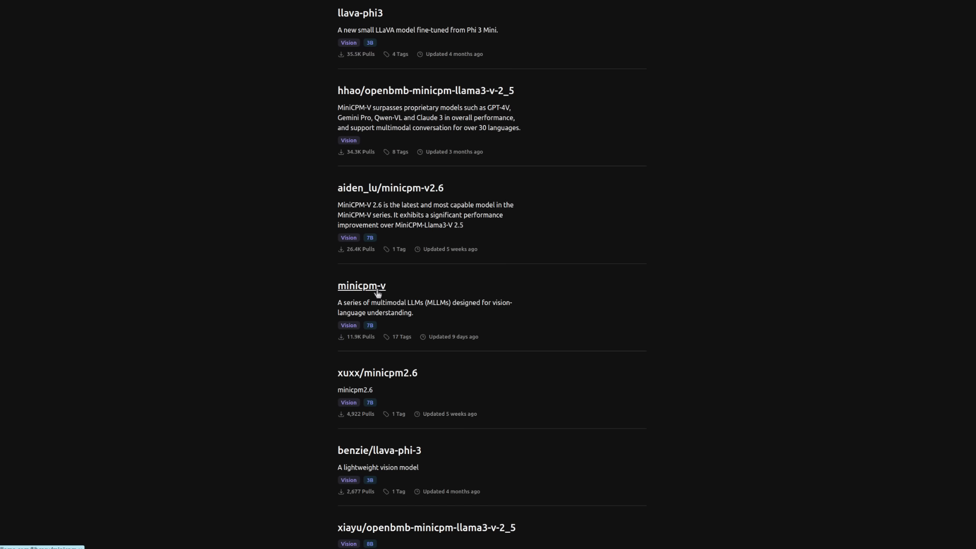
{"action": "left_click", "coordinate": [377, 287]}
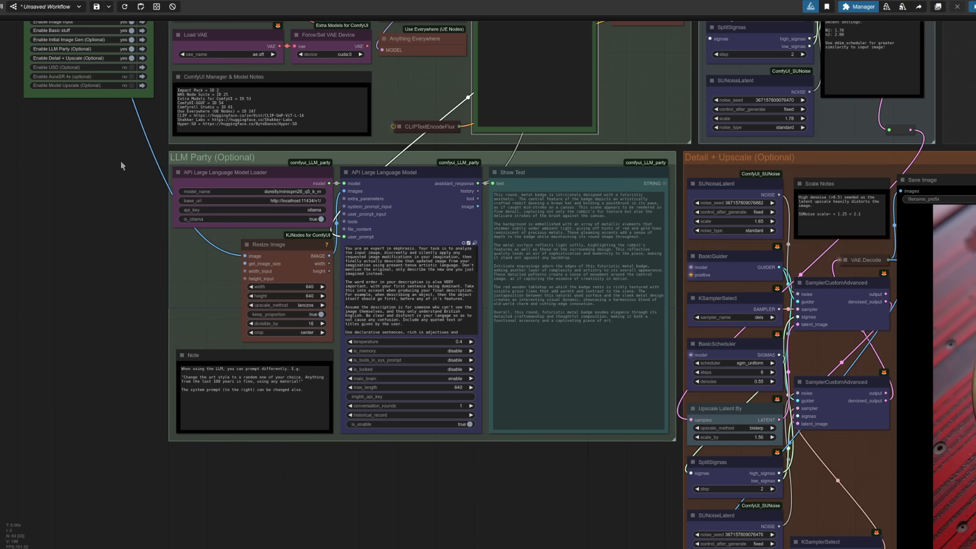
- Review the rabbit painting example's input image, metal badge instruction, group bypasser settings and LLM-generated description
{"action": "left_click_drag", "start_coordinate": [122, 165], "coordinate": [215, 392]}
{"action": "scroll", "coordinate": [145, 352], "scroll_direction": "down", "scroll_amount": 1}
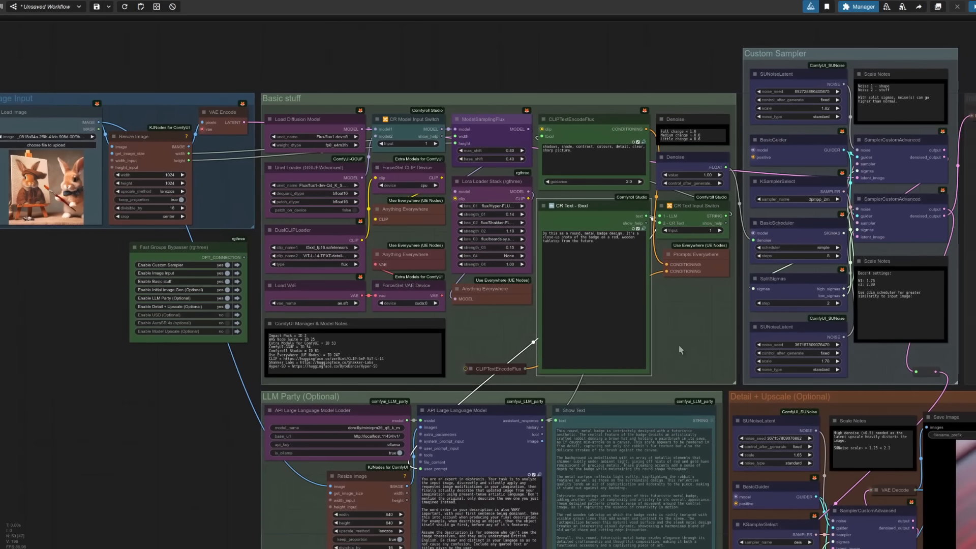
{"action": "scroll", "coordinate": [678, 315], "scroll_direction": "up", "scroll_amount": 6}
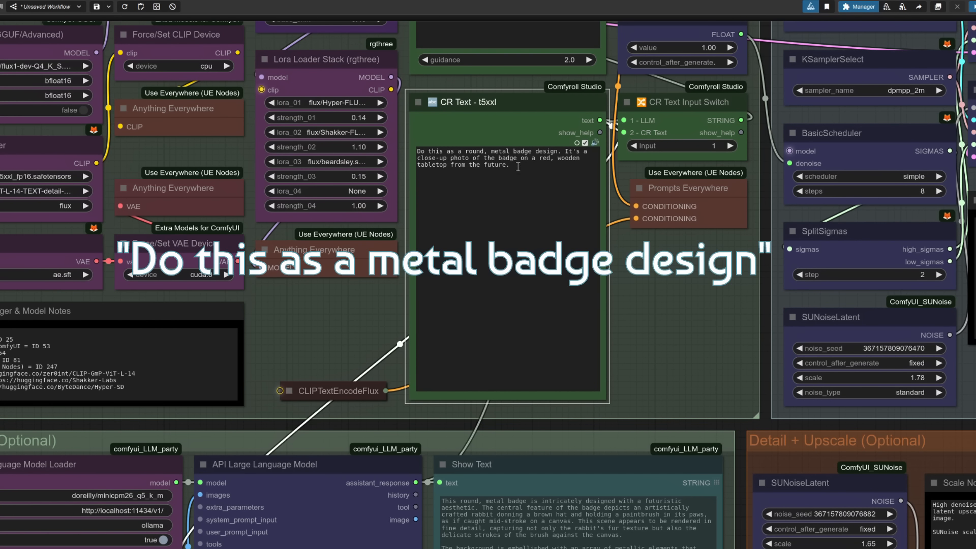
{"action": "left_click_drag", "start_coordinate": [668, 310], "coordinate": [725, 305]}
{"action": "scroll", "coordinate": [360, 335], "scroll_direction": "down", "scroll_amount": 1}
{"action": "left_click_drag", "start_coordinate": [614, 382], "coordinate": [175, 358]}
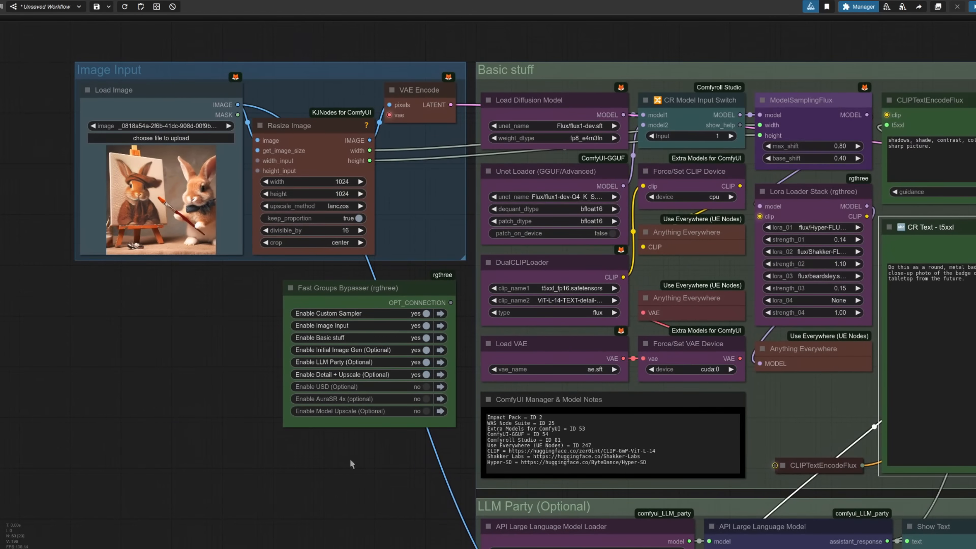
{"action": "left_click_drag", "start_coordinate": [353, 462], "coordinate": [43, 365]}
{"action": "left_click_drag", "start_coordinate": [798, 352], "coordinate": [604, 89]}
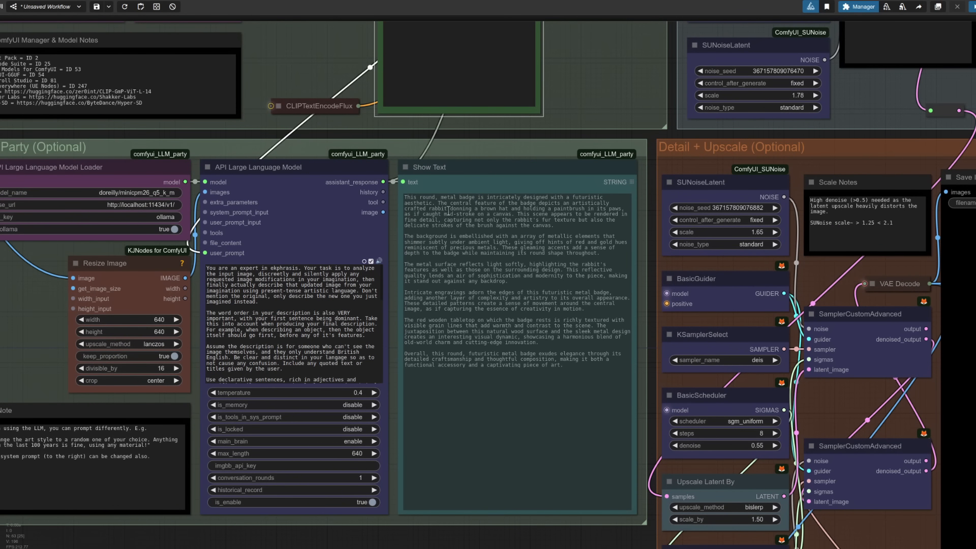
- Examine the Custom Sampler settings and compare the initial metal badge preview with its upscaled version
{"action": "left_click_drag", "start_coordinate": [640, 43], "coordinate": [296, 350]}
{"action": "left_click_drag", "start_coordinate": [654, 302], "coordinate": [562, 248]}
{"action": "scroll", "coordinate": [501, 274], "scroll_direction": "down", "scroll_amount": 3}
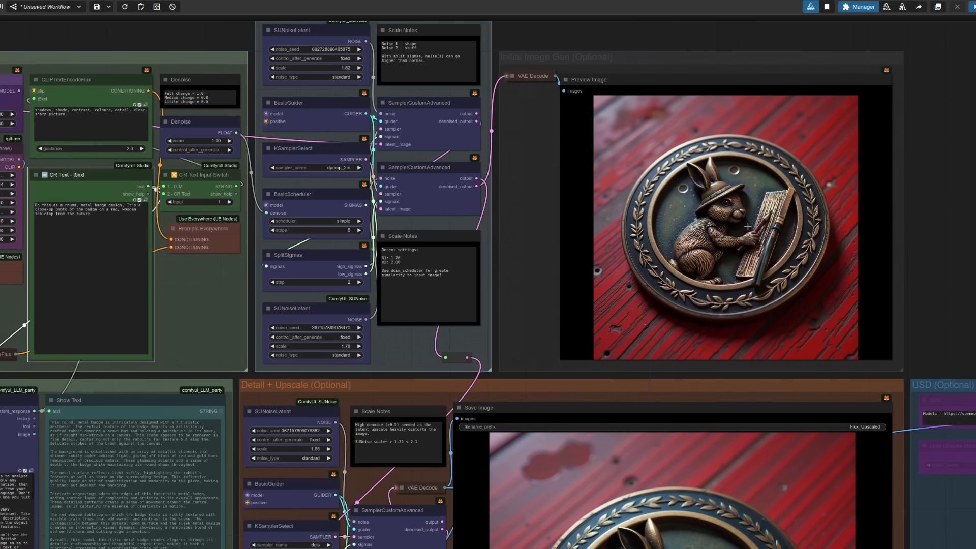
{"action": "left_click_drag", "start_coordinate": [950, 316], "coordinate": [899, 248]}
{"action": "left_click_drag", "start_coordinate": [885, 194], "coordinate": [874, 38]}
{"action": "scroll", "coordinate": [848, 347], "scroll_direction": "up", "scroll_amount": 3}
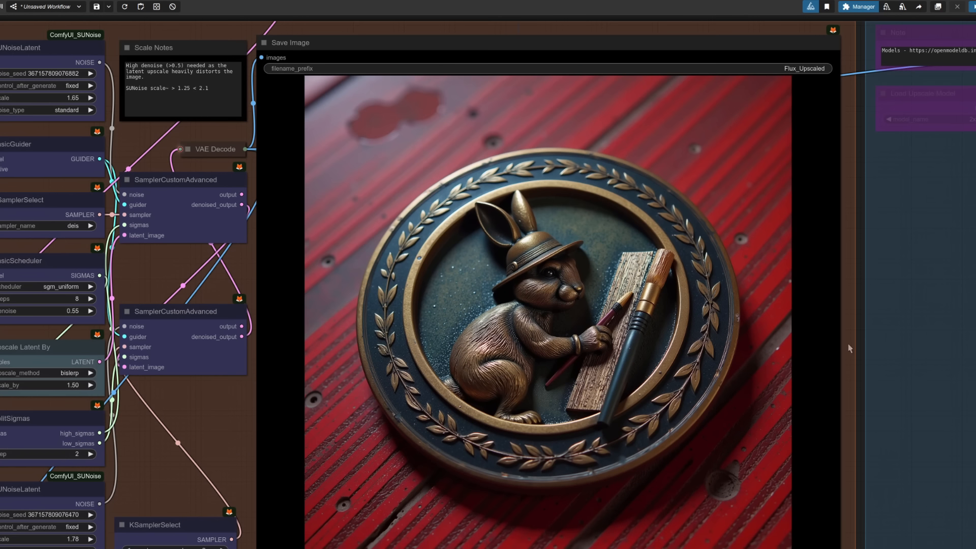
{"action": "left_click_drag", "start_coordinate": [919, 372], "coordinate": [912, 337]}
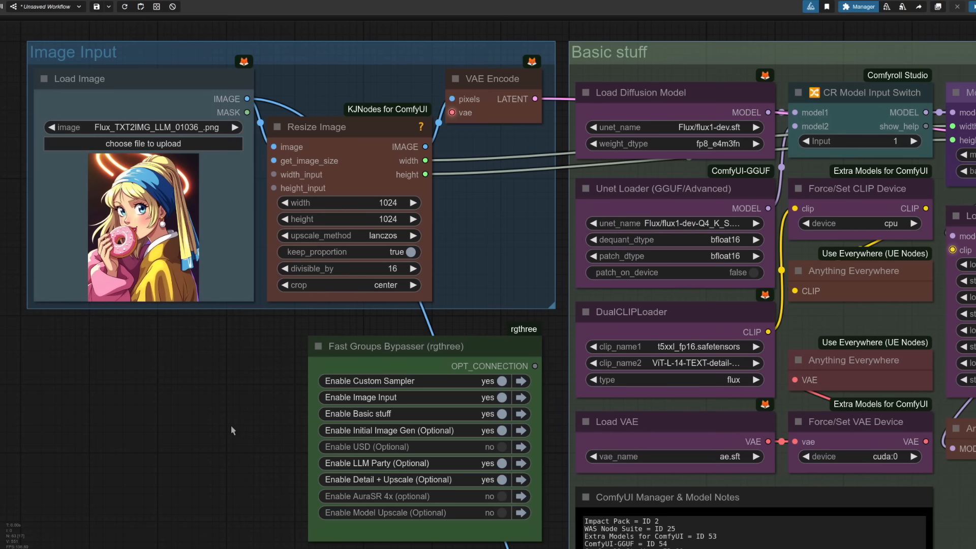
- Review the doughnut-eating girl example's input image, LoRA stack and the instruction to show it on a large mug
{"action": "left_click_drag", "start_coordinate": [232, 441], "coordinate": [16, 313]}
{"action": "left_click_drag", "start_coordinate": [753, 428], "coordinate": [291, 396]}
{"action": "scroll", "coordinate": [473, 326], "scroll_direction": "up", "scroll_amount": 1}
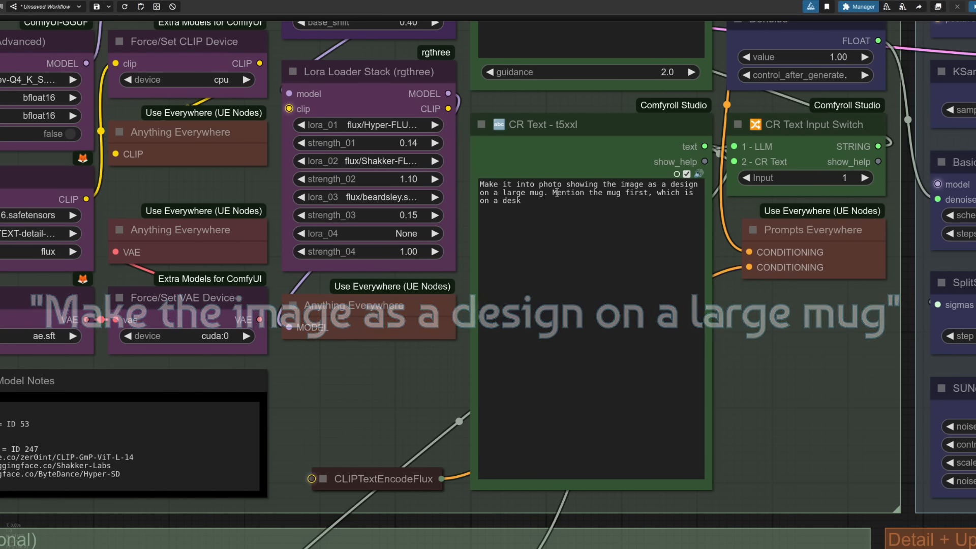
{"action": "left_click_drag", "start_coordinate": [811, 427], "coordinate": [767, 316]}
{"action": "scroll", "coordinate": [767, 315], "scroll_direction": "down", "scroll_amount": 10}
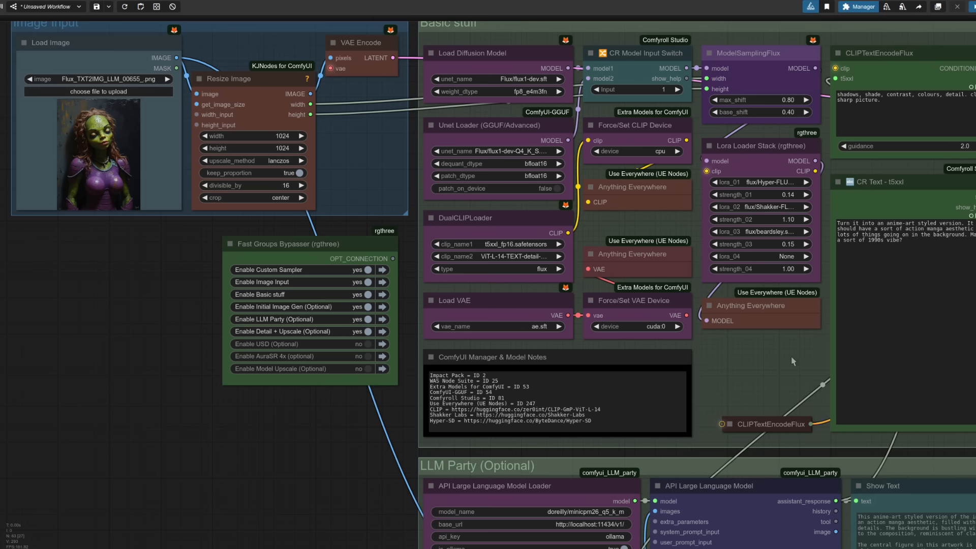
- Review the green-skinned woman example's 1990s anime-style instruction, LLM nodes and generated preview image
{"action": "left_click_drag", "start_coordinate": [790, 356], "coordinate": [501, 364]}
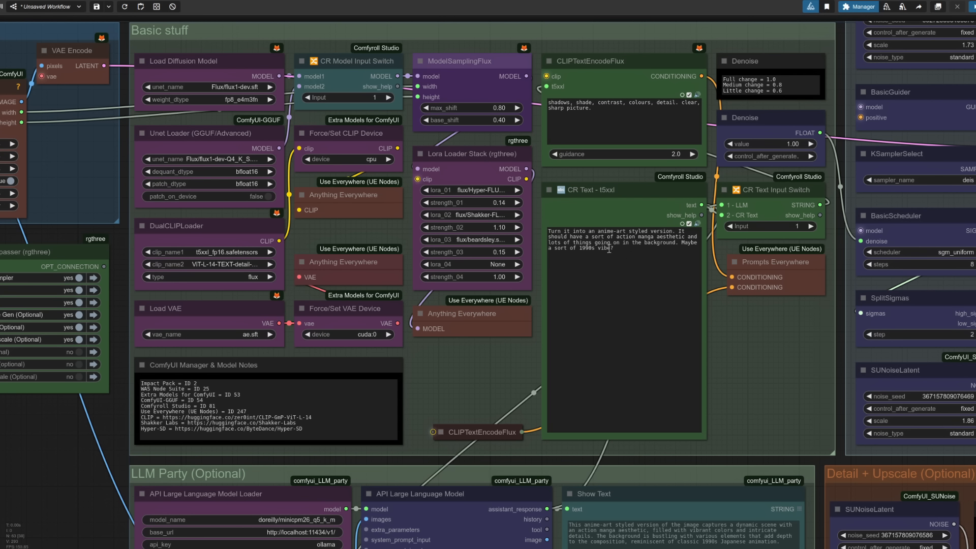
{"action": "left_click_drag", "start_coordinate": [795, 407], "coordinate": [636, 101]}
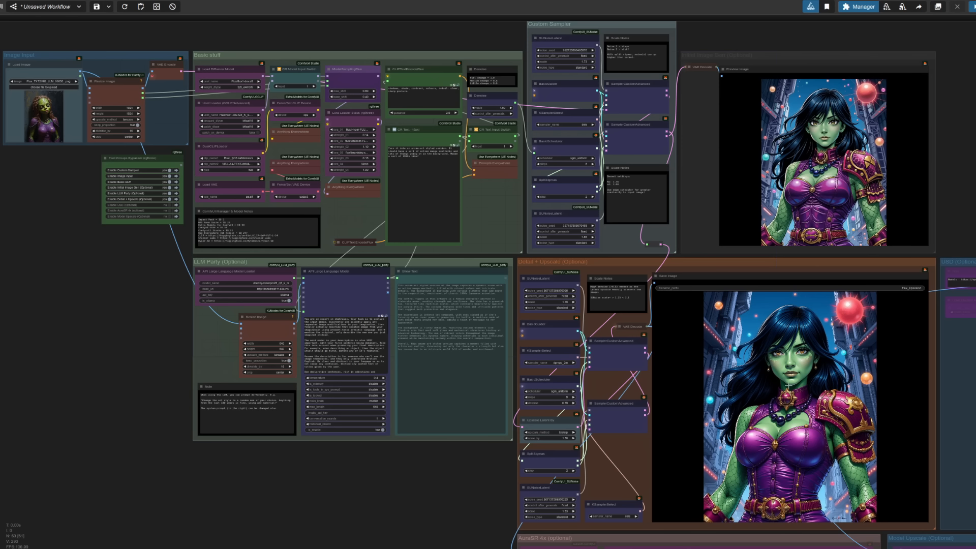
{"action": "scroll", "coordinate": [962, 157], "scroll_direction": "up", "scroll_amount": 3}
{"action": "scroll", "coordinate": [962, 157], "scroll_direction": "up", "scroll_amount": 5}
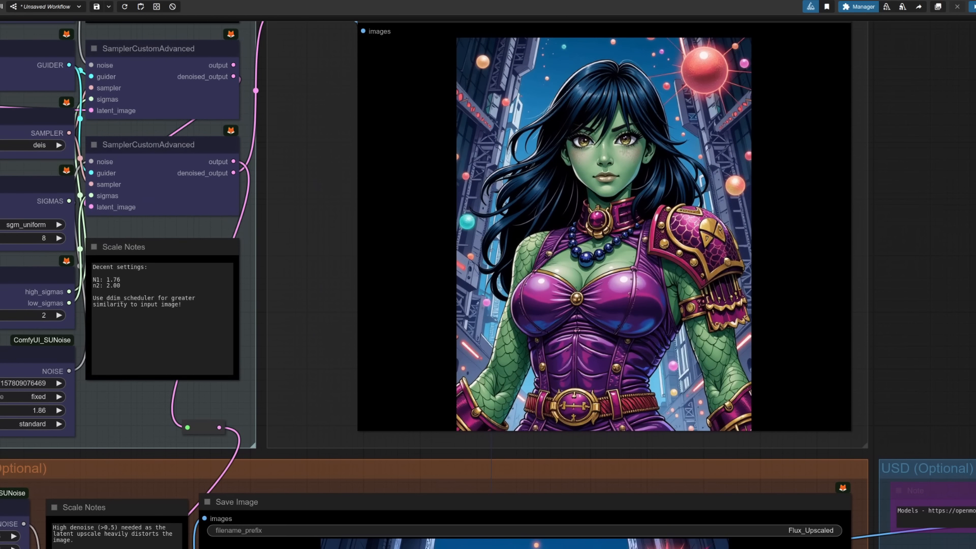
{"action": "left_click_drag", "start_coordinate": [939, 209], "coordinate": [967, 259]}
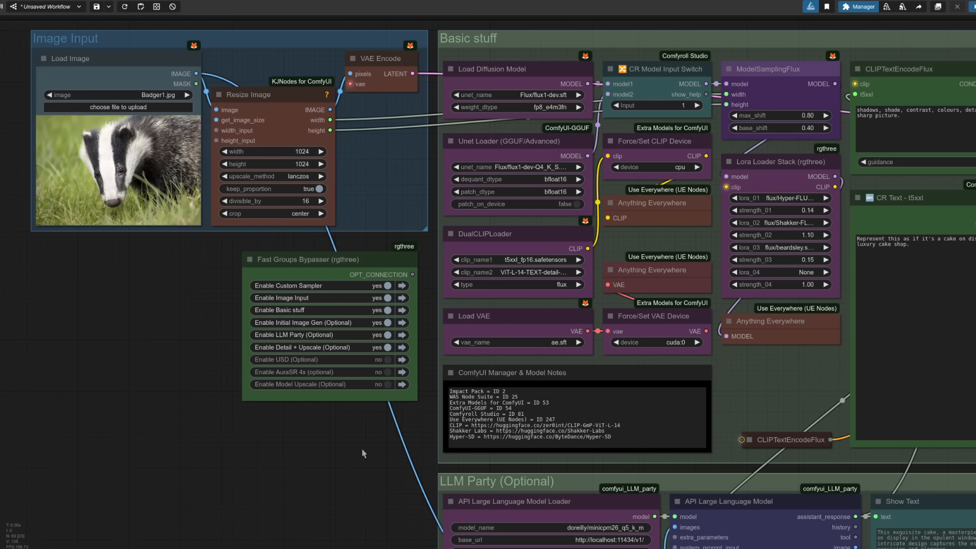
- Look over the badger cake example's setup and compare the initial and upscaled images of the rats watching television
{"action": "left_click_drag", "start_coordinate": [361, 447], "coordinate": [333, 446]}
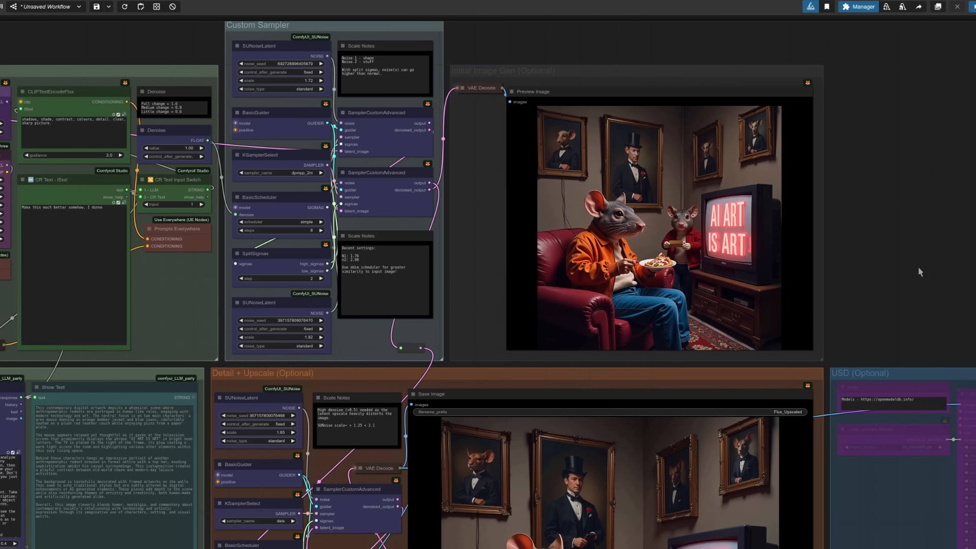
{"action": "scroll", "coordinate": [900, 264], "scroll_direction": "up", "scroll_amount": 5}
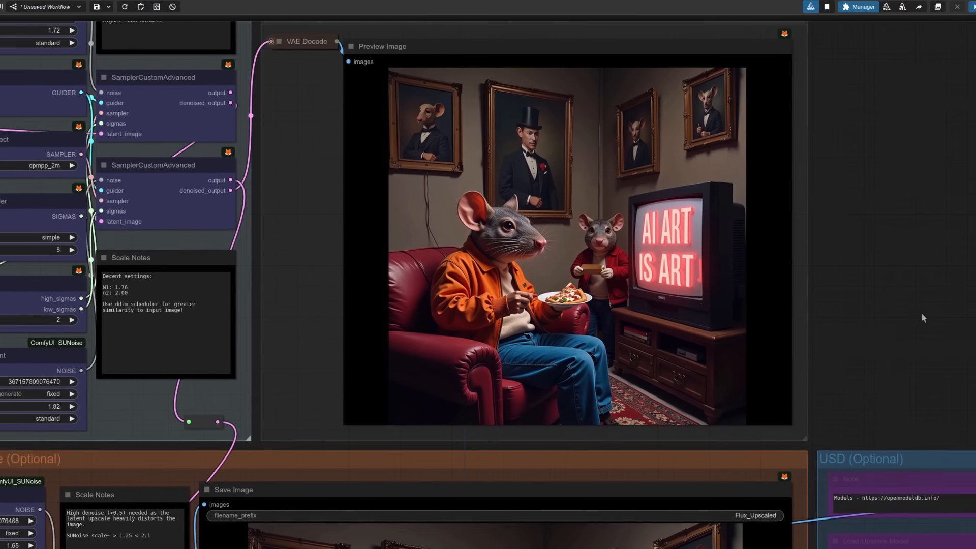
{"action": "left_click_drag", "start_coordinate": [922, 314], "coordinate": [928, 316]}
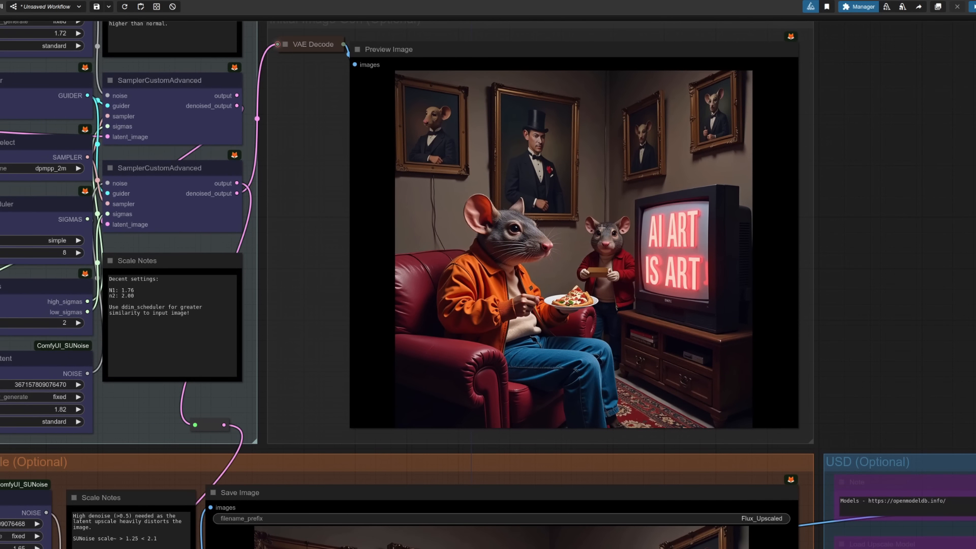
{"action": "scroll", "coordinate": [926, 246], "scroll_direction": "down", "scroll_amount": 2}
{"action": "scroll", "coordinate": [926, 246], "scroll_direction": "down", "scroll_amount": 7}
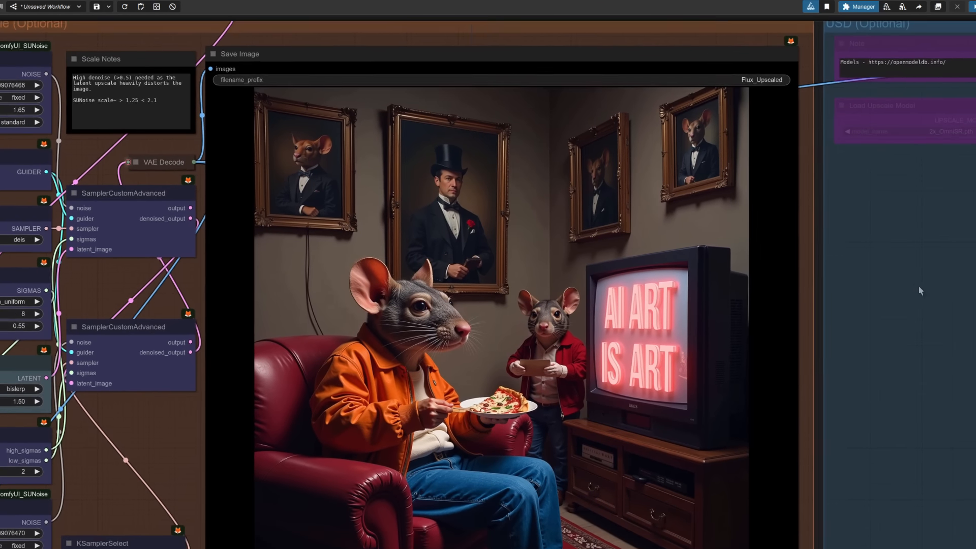
{"action": "scroll", "coordinate": [917, 275], "scroll_direction": "left", "scroll_amount": 1}
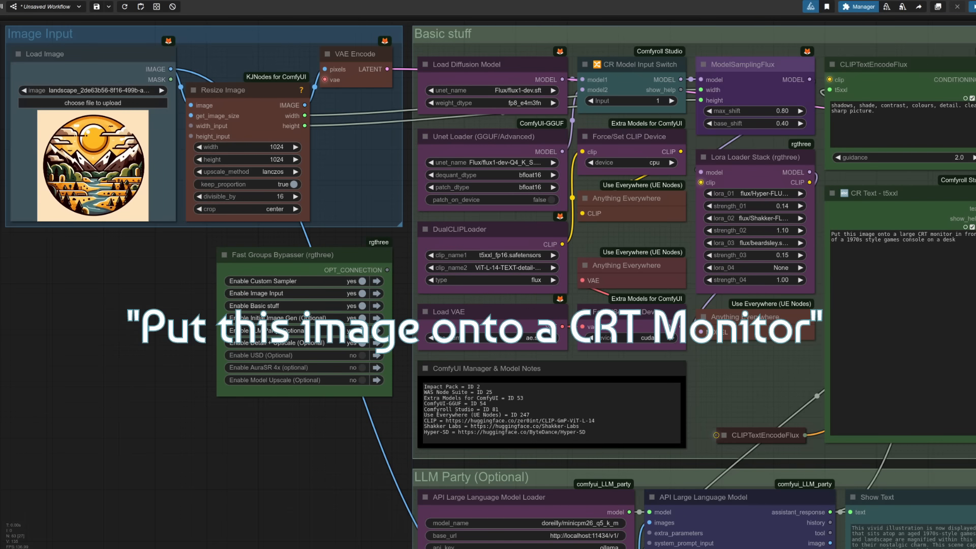
- Review the landscape example's CRT monitor instruction and compare its initial preview with the upscaled image
{"action": "left_click_drag", "start_coordinate": [968, 379], "coordinate": [222, 404]}
{"action": "left_click_drag", "start_coordinate": [714, 307], "coordinate": [377, 295]}
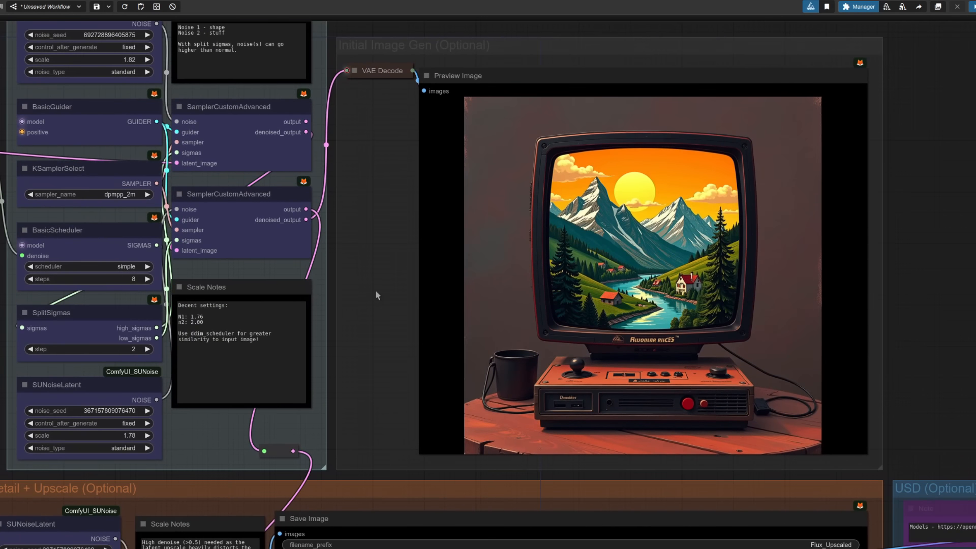
{"action": "left_click_drag", "start_coordinate": [943, 531], "coordinate": [851, 95]}
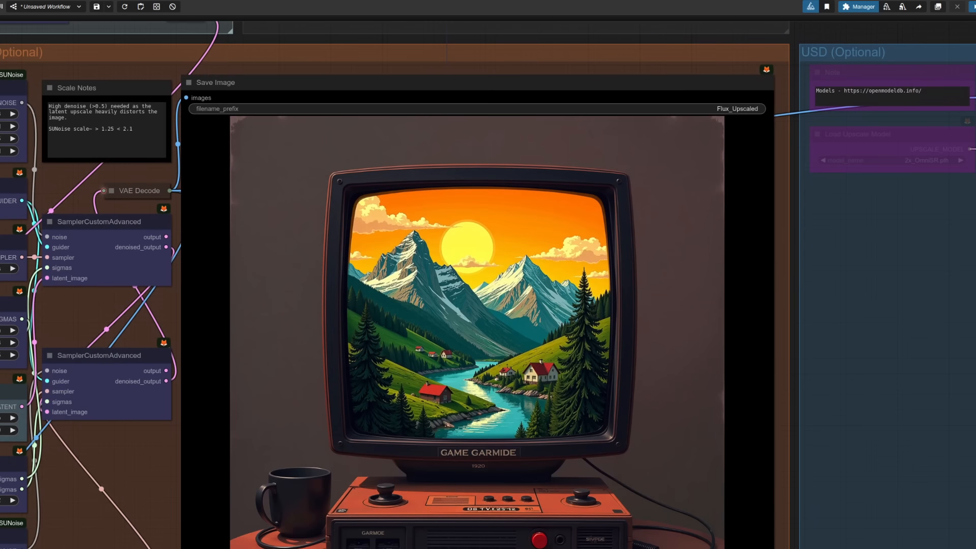
{"action": "left_click_drag", "start_coordinate": [849, 392], "coordinate": [904, 234]}
{"action": "left_click_drag", "start_coordinate": [955, 271], "coordinate": [969, 347]}
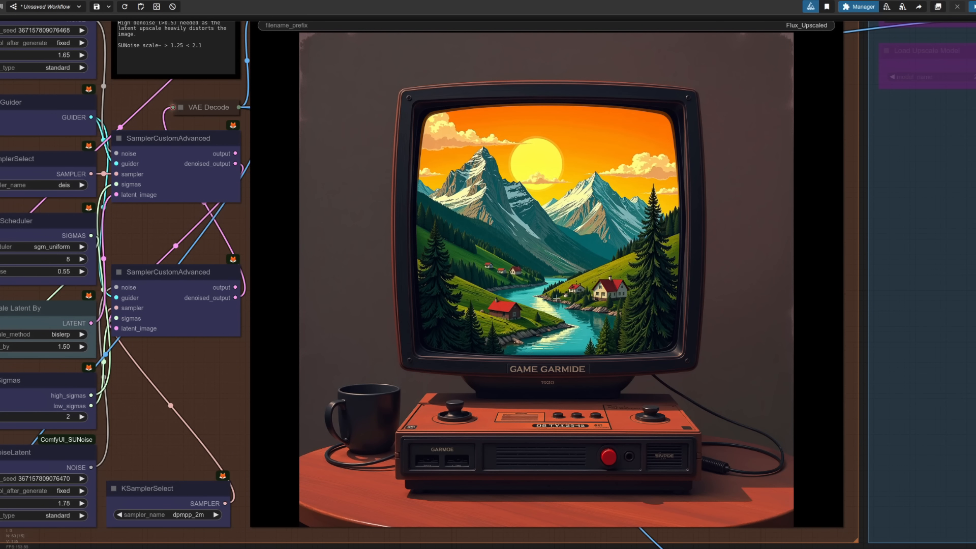
- Fit the whole fox mug workflow in view to compare its input image, preview and upscaled output
{"action": "scroll", "coordinate": [549, 388], "scroll_direction": "down", "scroll_amount": 1}
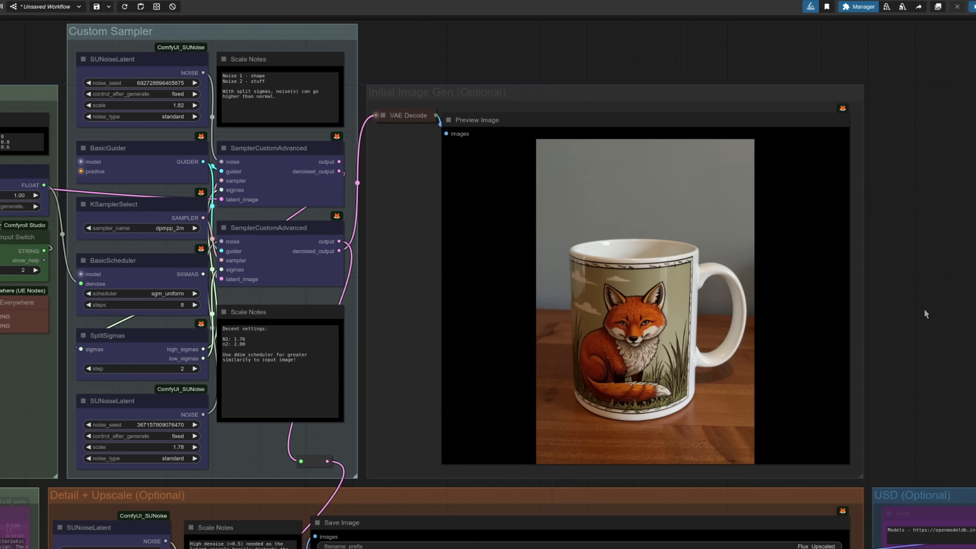
{"action": "key", "text": "."}
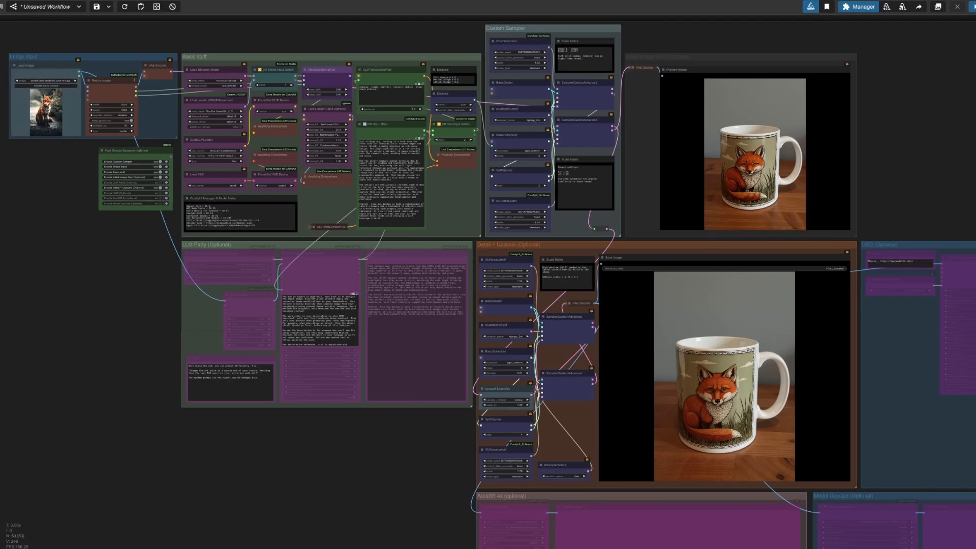